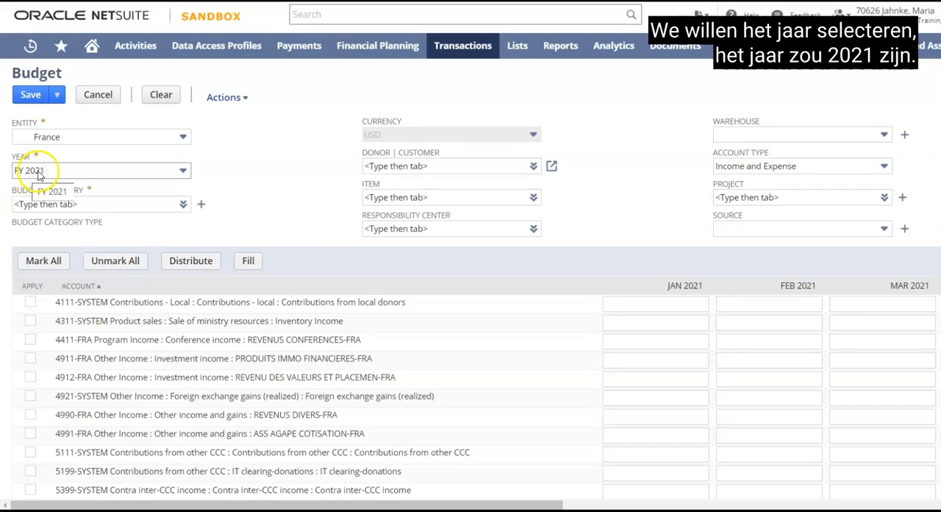
- Set the budget category to FRA-NSR for the France FY 2021 budget
{"action": "left_click", "coordinate": [85, 204]}
{"action": "type", "text": "FR"}
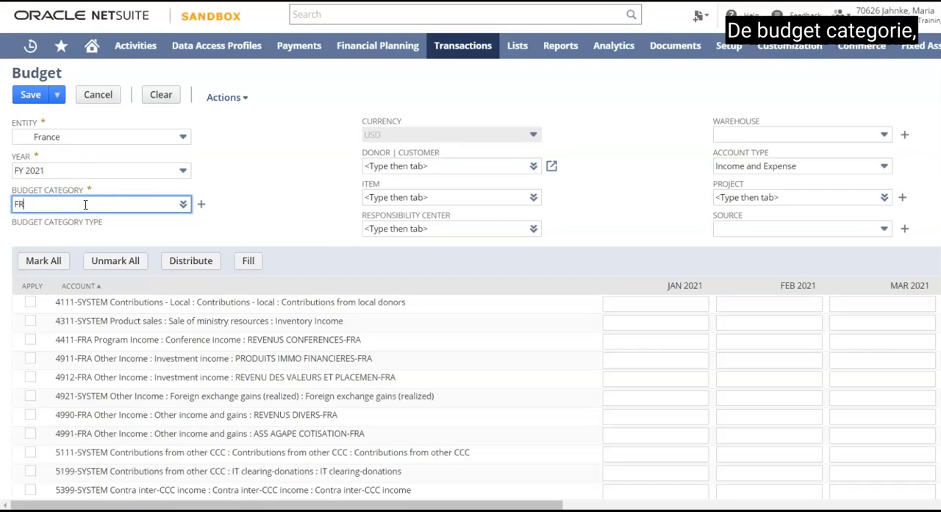
{"action": "type", "text": "A-NSP"}
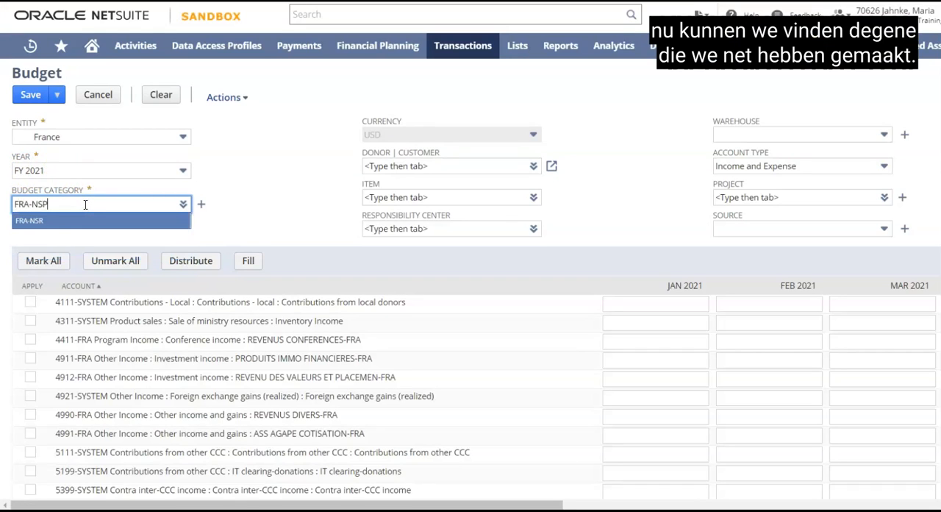
{"action": "key", "text": "BackSpace"}
{"action": "type", "text": "R"}
{"action": "left_click", "coordinate": [33, 221]}
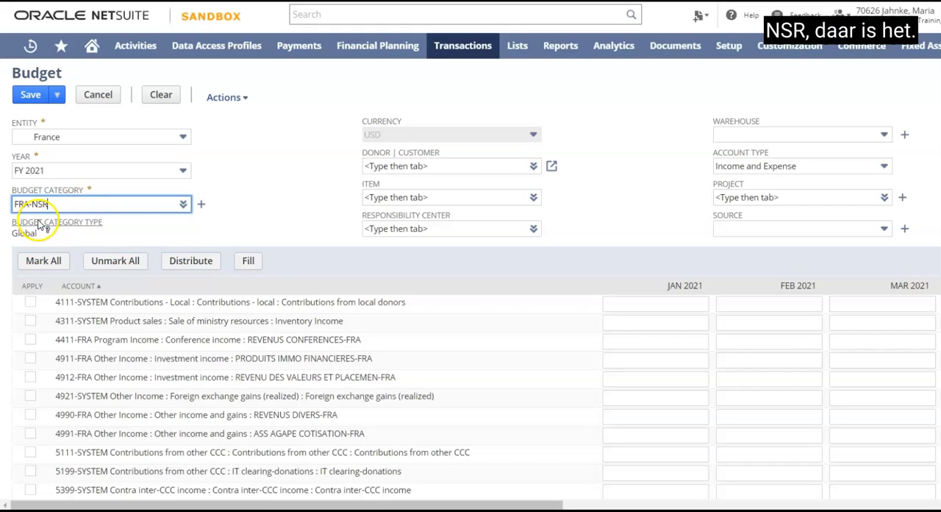
- Set the responsibility center to 02 : 2002-FRA Ctre minist Toulouse
{"action": "left_click", "coordinate": [423, 229]}
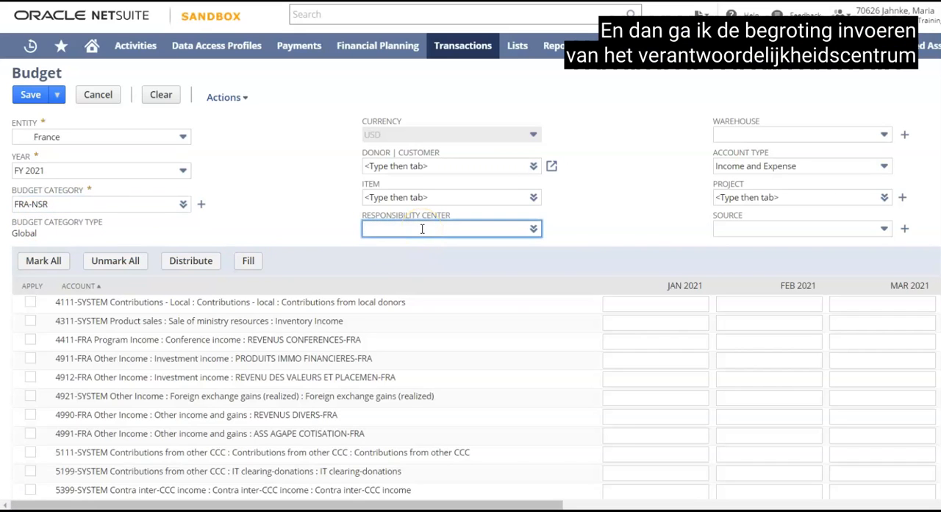
{"action": "type", "text": "2002-FRA"}
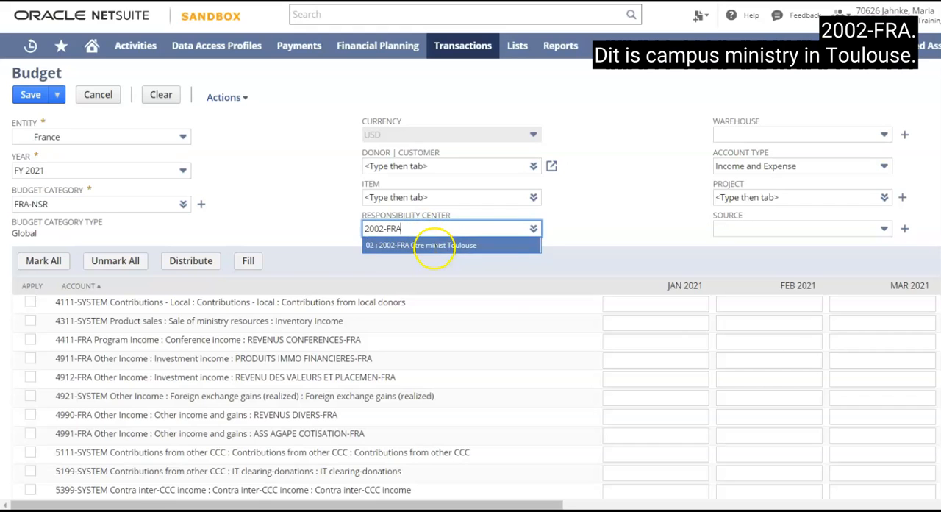
{"action": "left_click", "coordinate": [434, 246]}
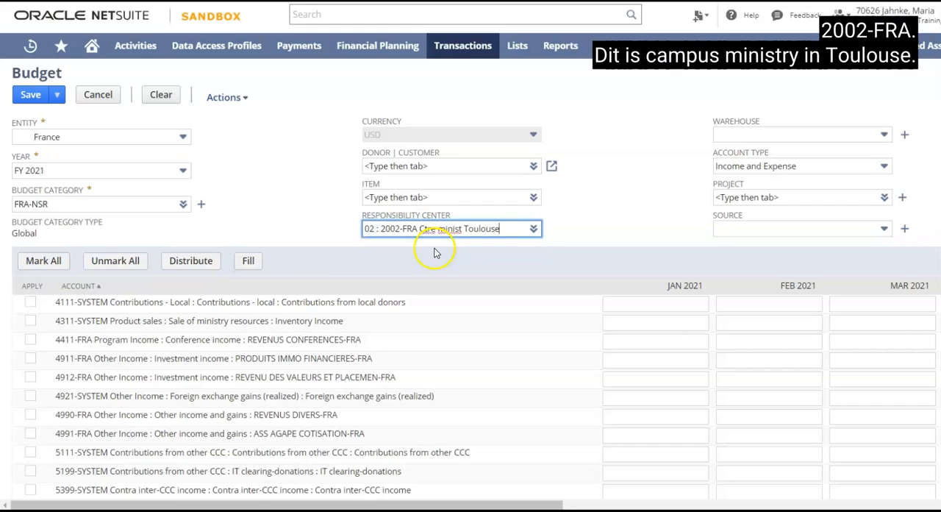
{"action": "left_click", "coordinate": [327, 208]}
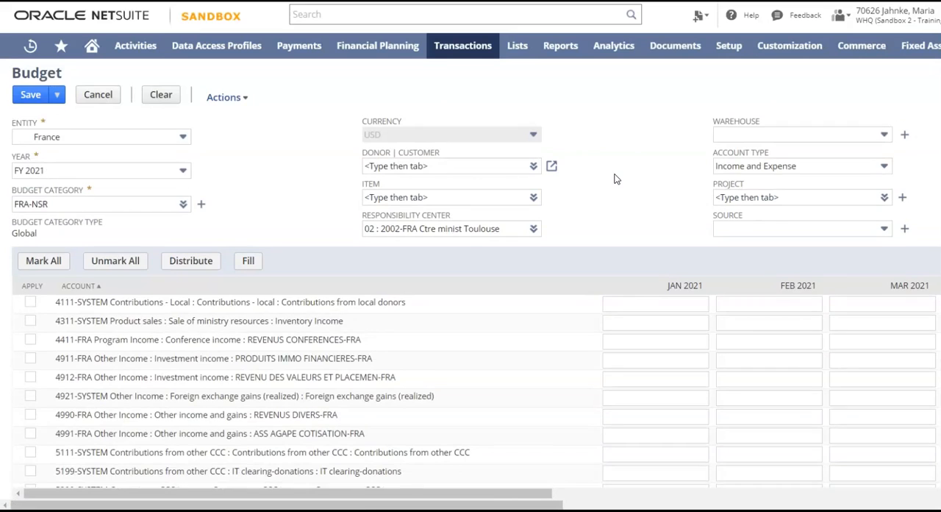
- Enter budget amounts of 120 for January, 15 for February and 160 for March on account 4111-SYSTEM, contributions from local donors
{"action": "scroll", "coordinate": [616, 179], "scroll_direction": "down", "scroll_amount": 5}
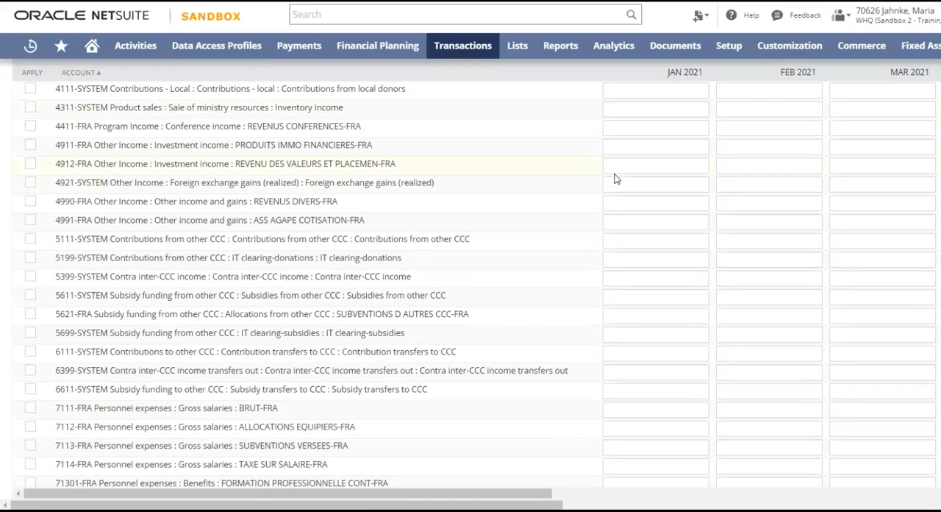
{"action": "scroll", "coordinate": [280, 147], "scroll_direction": "up", "scroll_amount": 2}
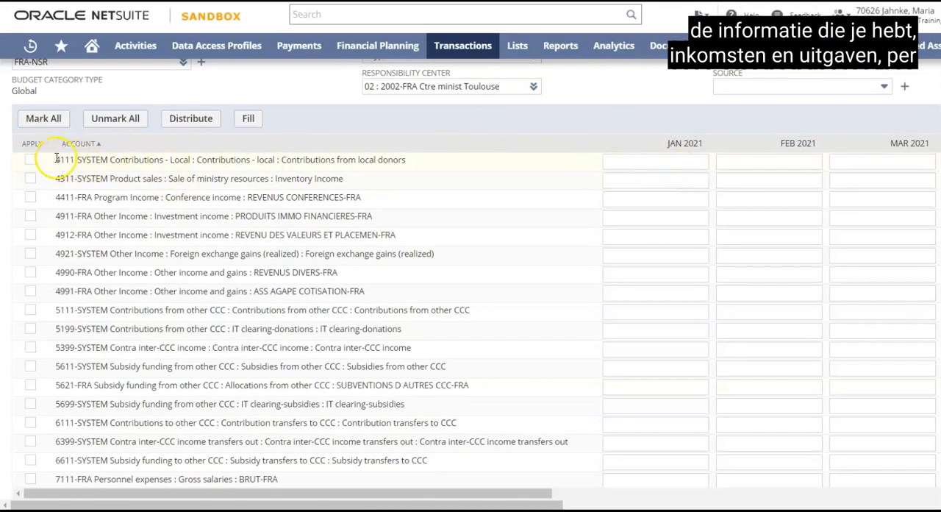
{"action": "left_click", "coordinate": [654, 160]}
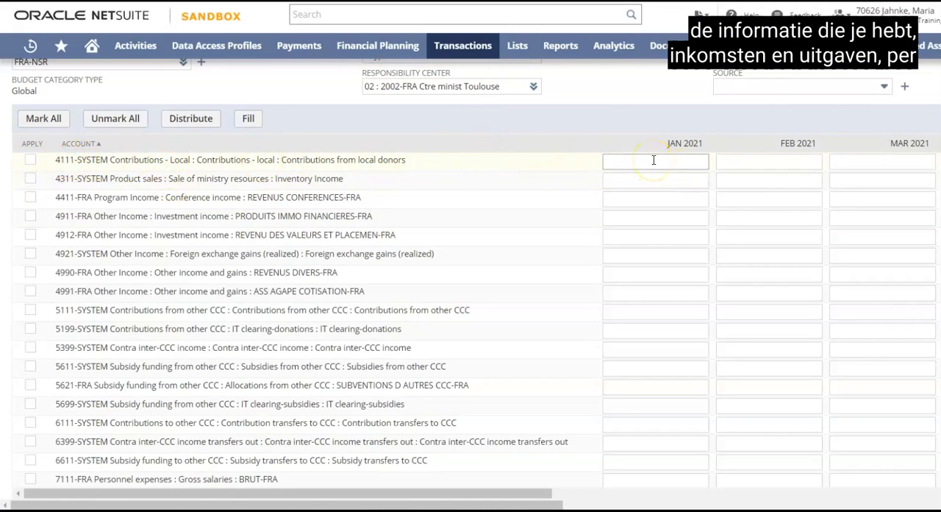
{"action": "left_click", "coordinate": [650, 159]}
{"action": "left_click", "coordinate": [647, 161]}
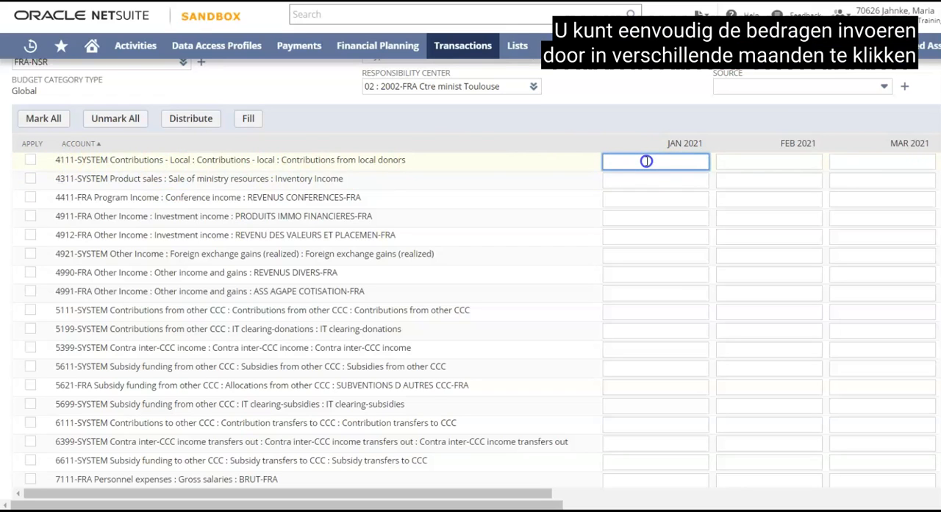
{"action": "type", "text": "120"}
{"action": "left_click", "coordinate": [752, 160]}
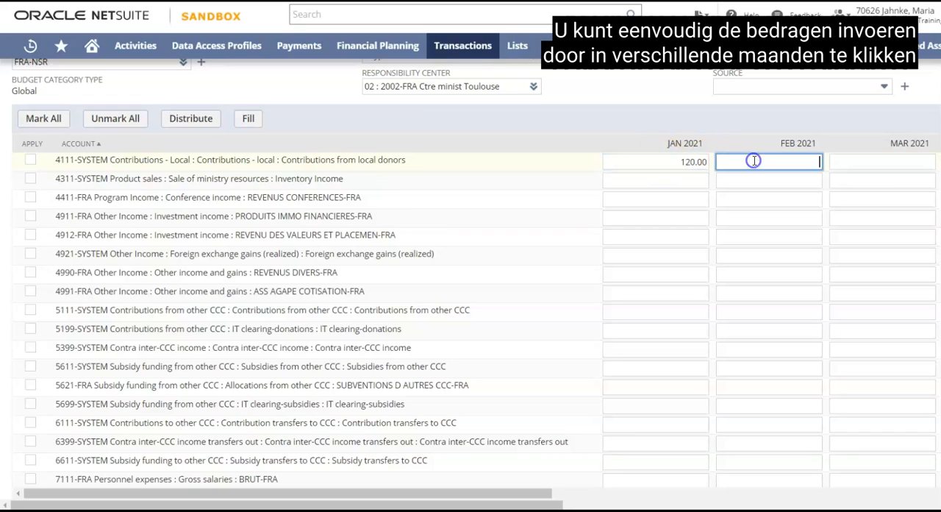
{"action": "type", "text": "15"}
{"action": "left_click", "coordinate": [892, 162]}
{"action": "type", "text": "160"}
{"action": "left_click", "coordinate": [898, 182]}
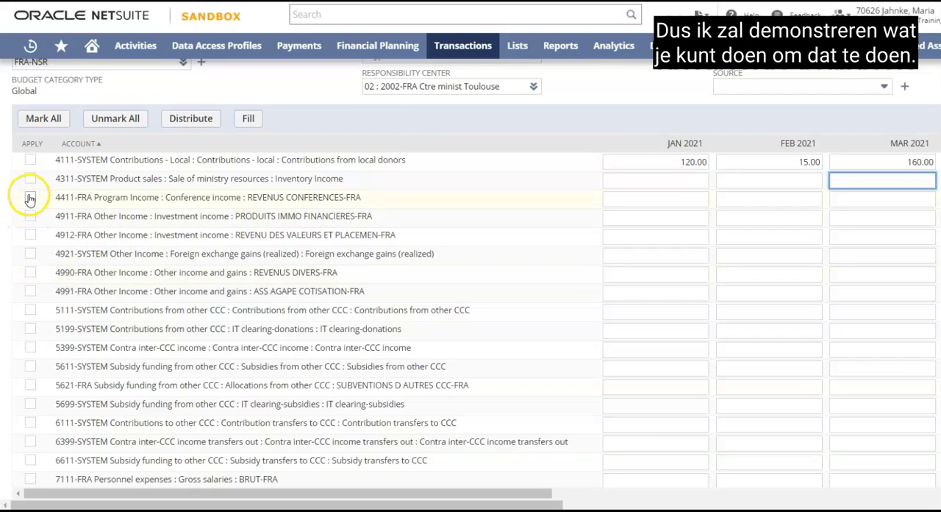
- Enter 1000 in January for conference income account 4411-FRA, distribute it across the months, and unmark the account
{"action": "left_click", "coordinate": [671, 200]}
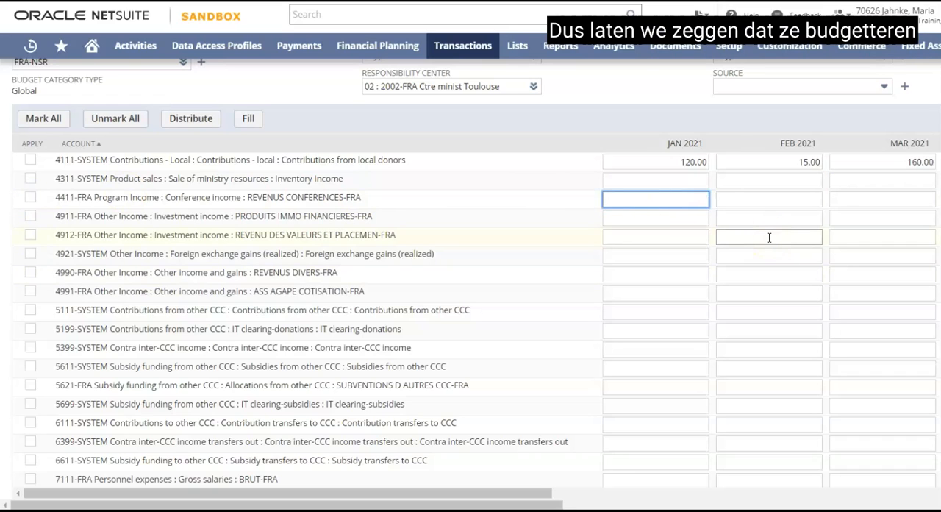
{"action": "type", "text": "10000"}
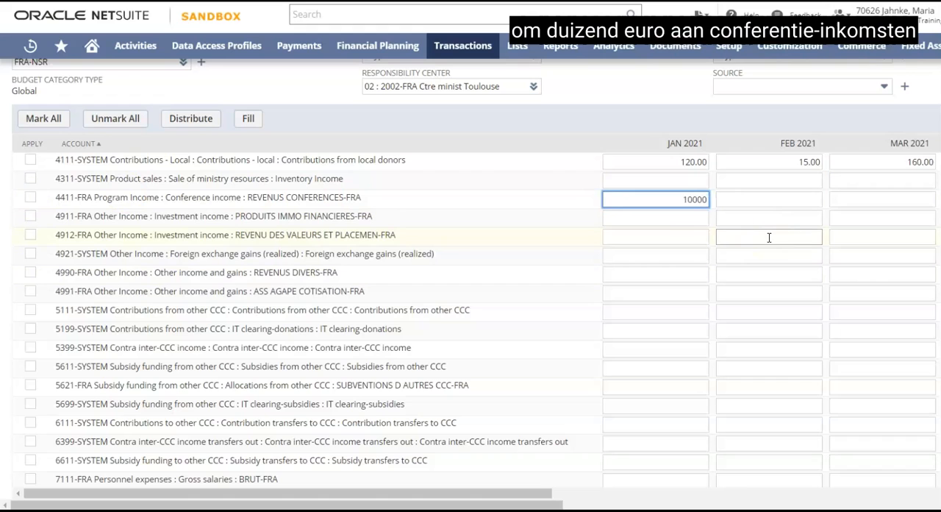
{"action": "key", "text": "BackSpace"}
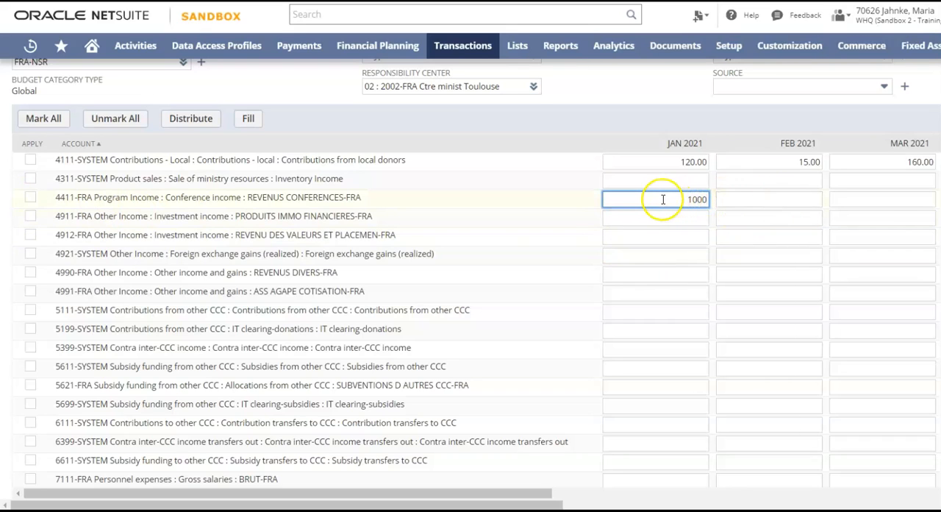
{"action": "left_click", "coordinate": [31, 198]}
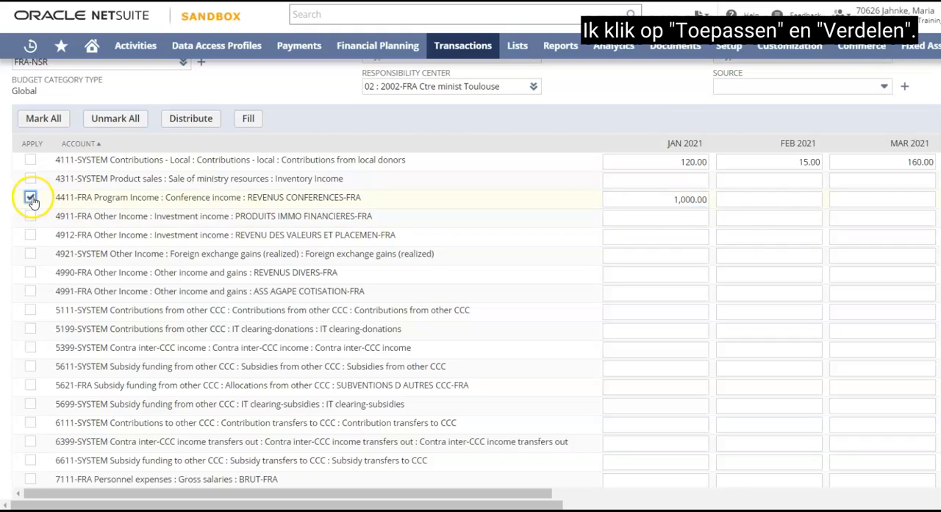
{"action": "left_click", "coordinate": [190, 119]}
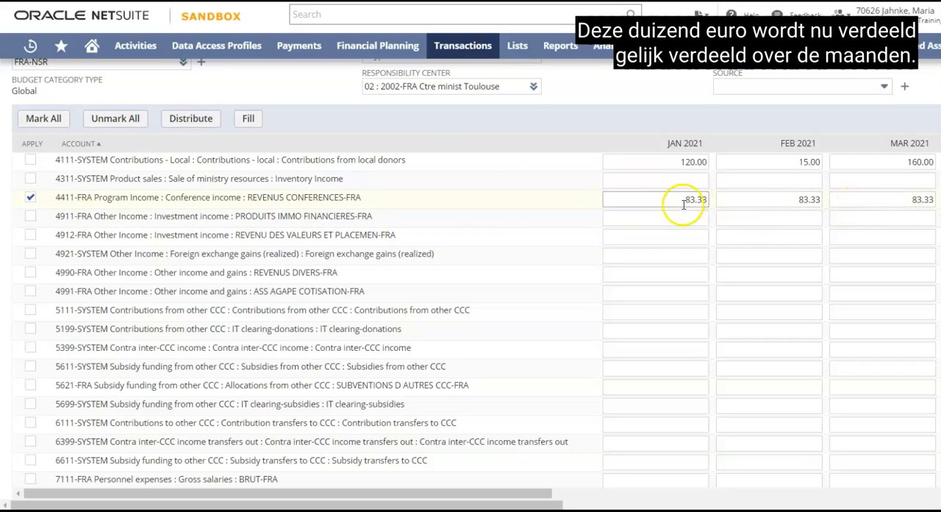
{"action": "left_click", "coordinate": [30, 198]}
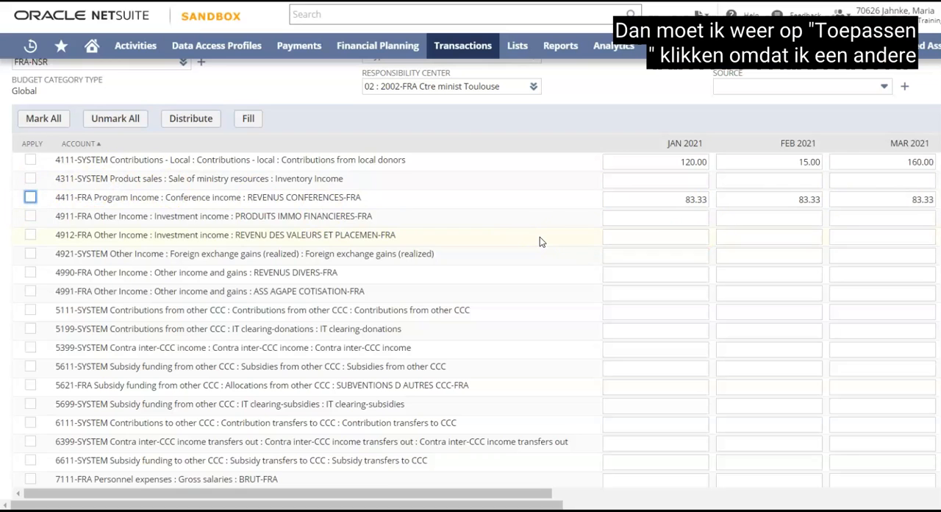
- Mark the conference expense account 7211-FRA, FRAIS DE CONFERENCES-FRA, to apply a budget amount
{"action": "scroll", "coordinate": [540, 236], "scroll_direction": "up", "scroll_amount": 1}
{"action": "scroll", "coordinate": [540, 236], "scroll_direction": "down", "scroll_amount": 1}
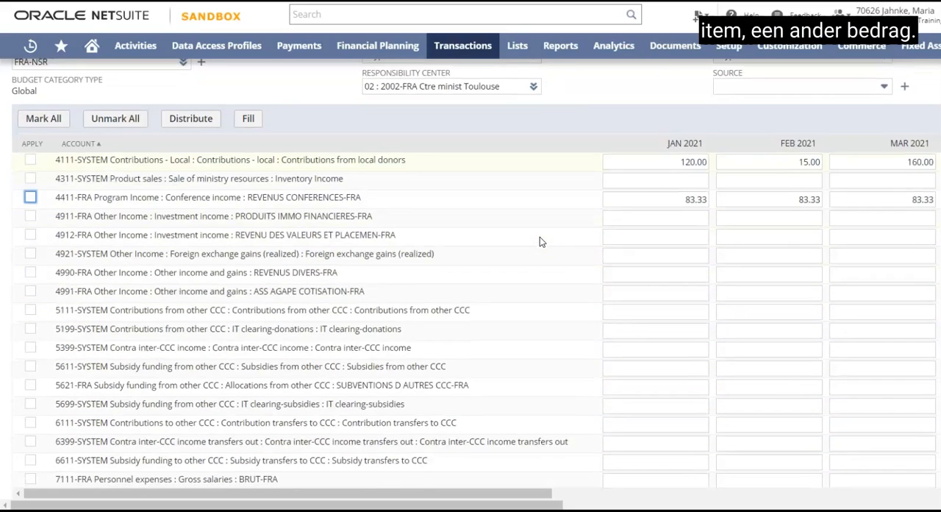
{"action": "left_click", "coordinate": [536, 254]}
{"action": "scroll", "coordinate": [537, 255], "scroll_direction": "down", "scroll_amount": 2}
{"action": "scroll", "coordinate": [537, 256], "scroll_direction": "down", "scroll_amount": 3}
{"action": "scroll", "coordinate": [537, 256], "scroll_direction": "down", "scroll_amount": 4}
{"action": "left_click", "coordinate": [266, 279]}
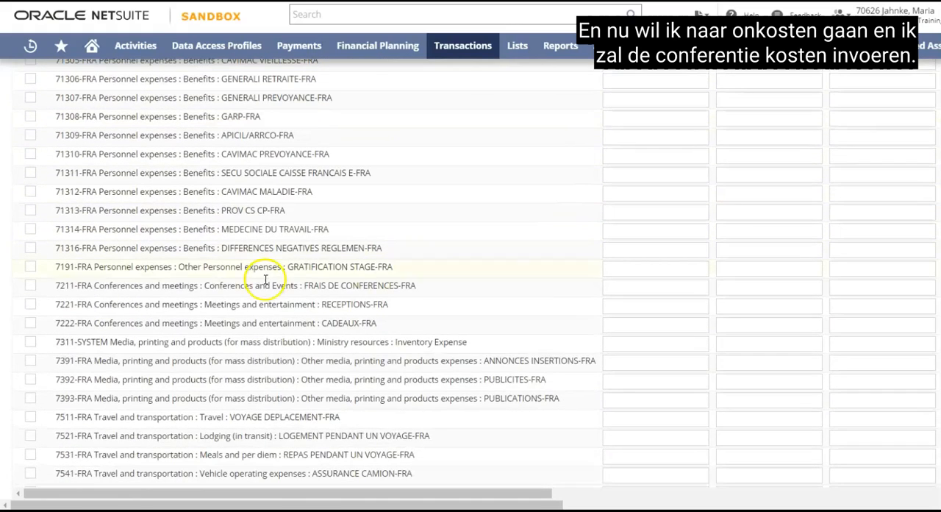
{"action": "left_click", "coordinate": [28, 286]}
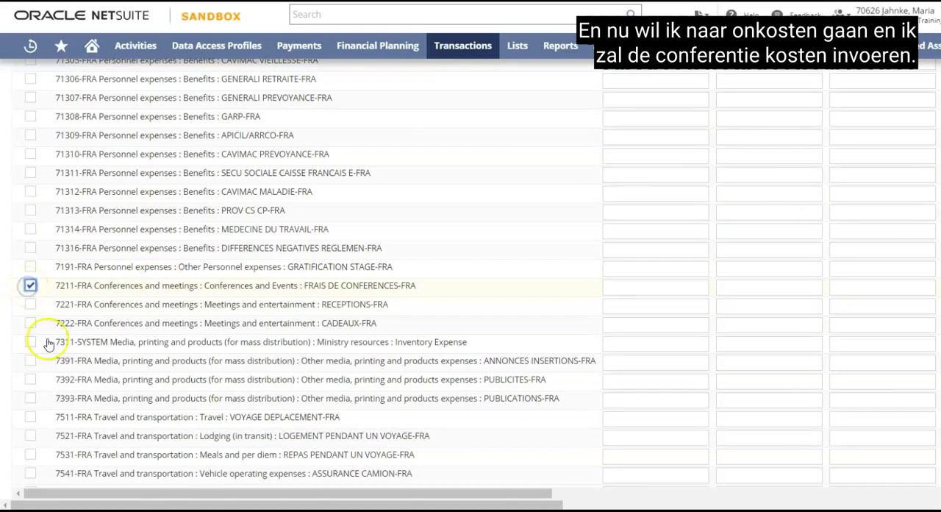
- Enter 100 in January for conference expense account 7211-FRA and fill that amount across all months
{"action": "left_click", "coordinate": [150, 494]}
{"action": "left_click_drag", "start_coordinate": [150, 494], "coordinate": [199, 493]}
{"action": "left_click", "coordinate": [630, 286]}
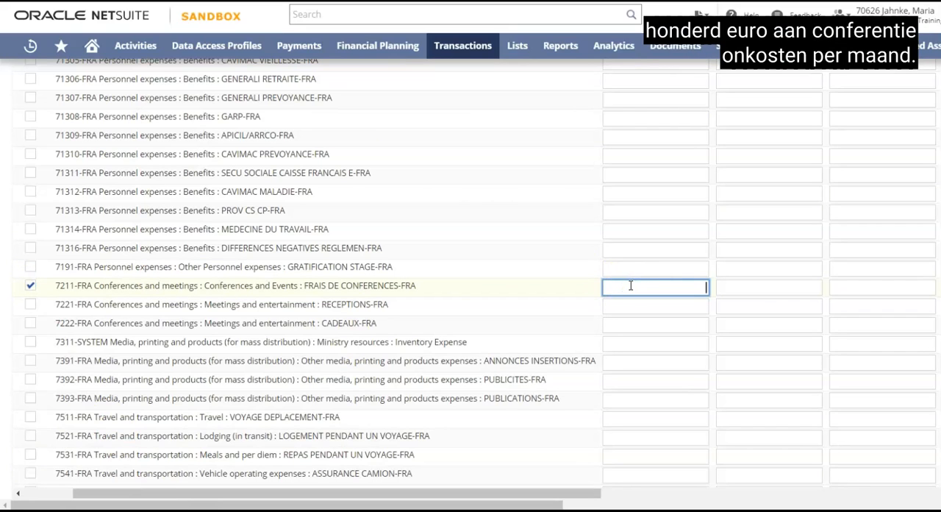
{"action": "type", "text": "00"}
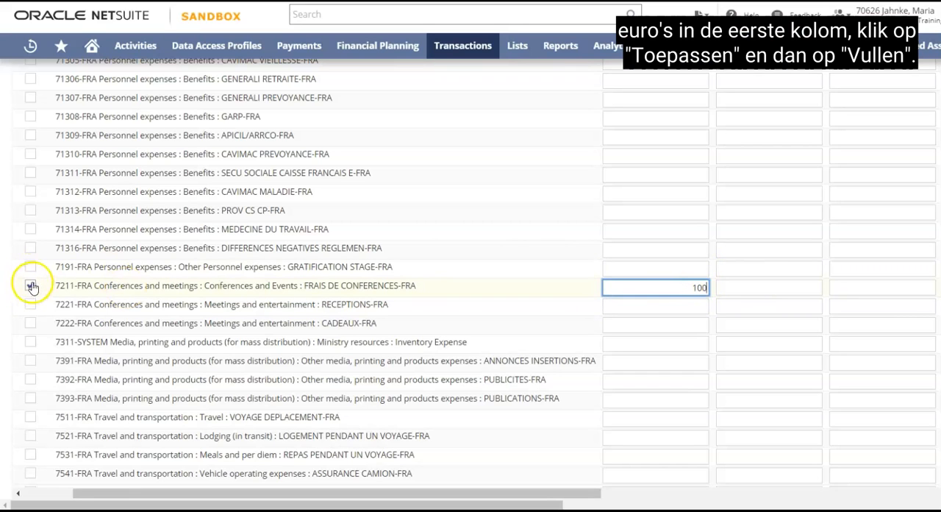
{"action": "scroll", "coordinate": [330, 231], "scroll_direction": "up", "scroll_amount": 15}
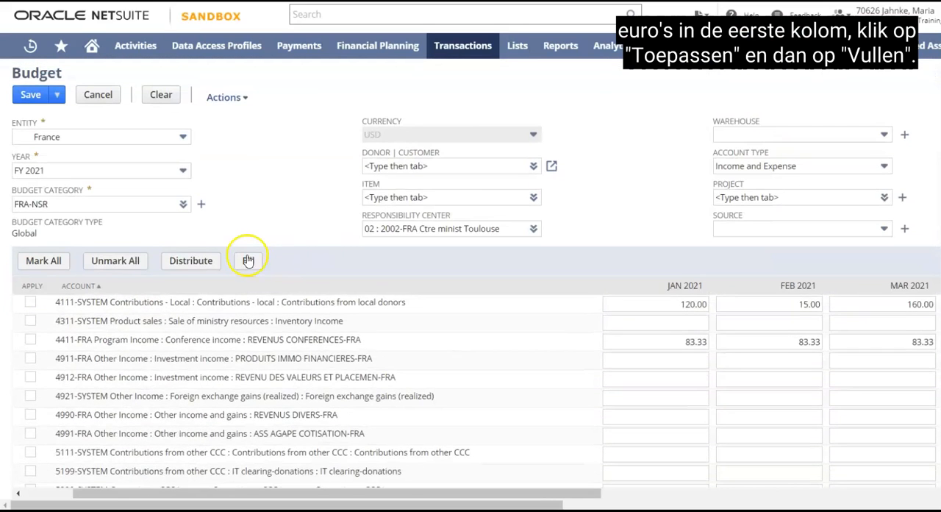
{"action": "left_click", "coordinate": [248, 262]}
- Check the filled monthly amounts for account 7211-FRA and save the budget
{"action": "scroll", "coordinate": [360, 284], "scroll_direction": "down", "scroll_amount": 15}
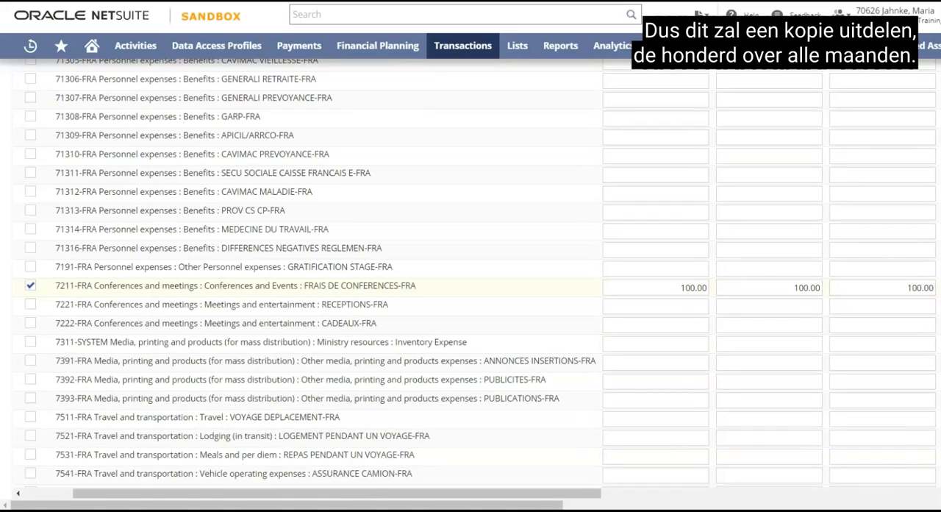
{"action": "scroll", "coordinate": [665, 273], "scroll_direction": "up", "scroll_amount": 15}
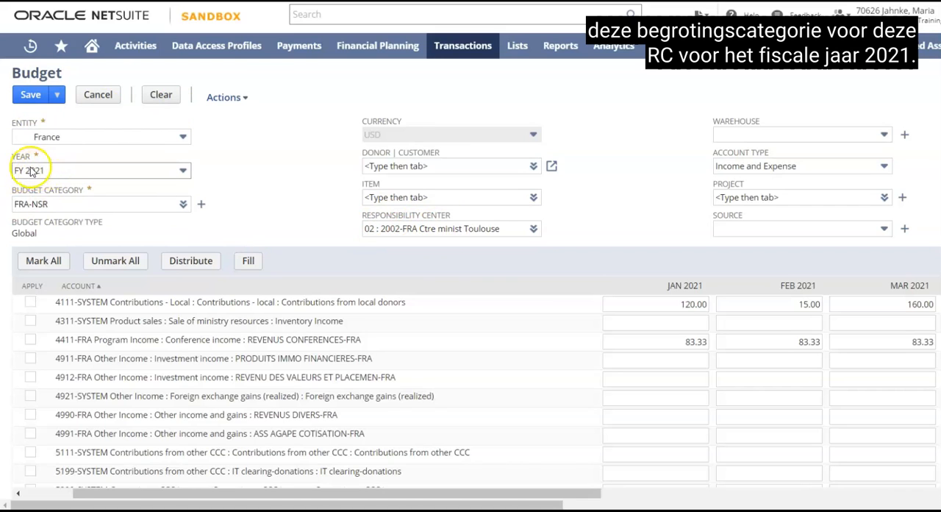
{"action": "left_click", "coordinate": [32, 96]}
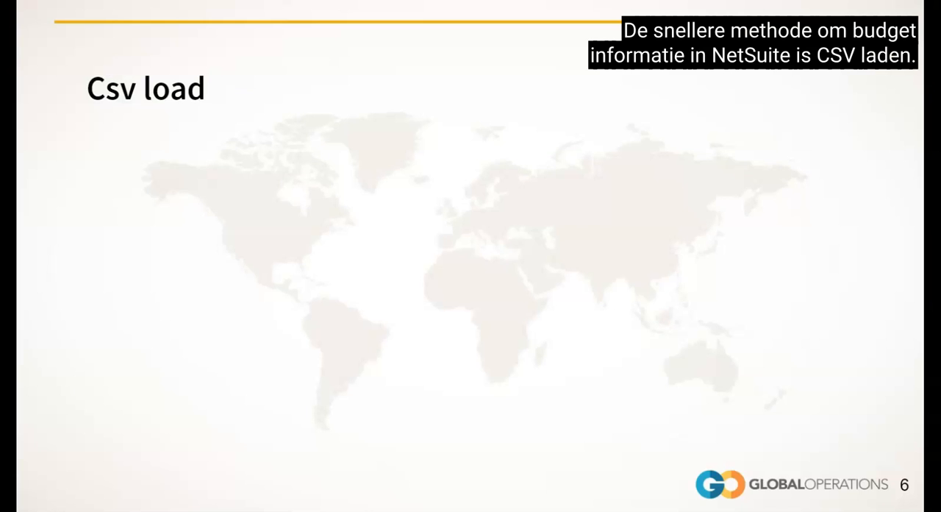
{"action": "left_click", "coordinate": [108, 256]}
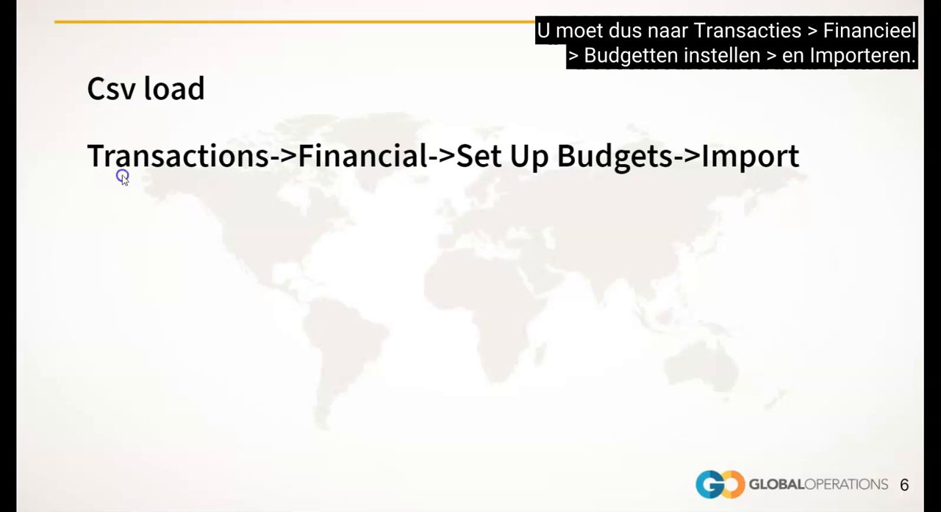
{"action": "left_click", "coordinate": [127, 201]}
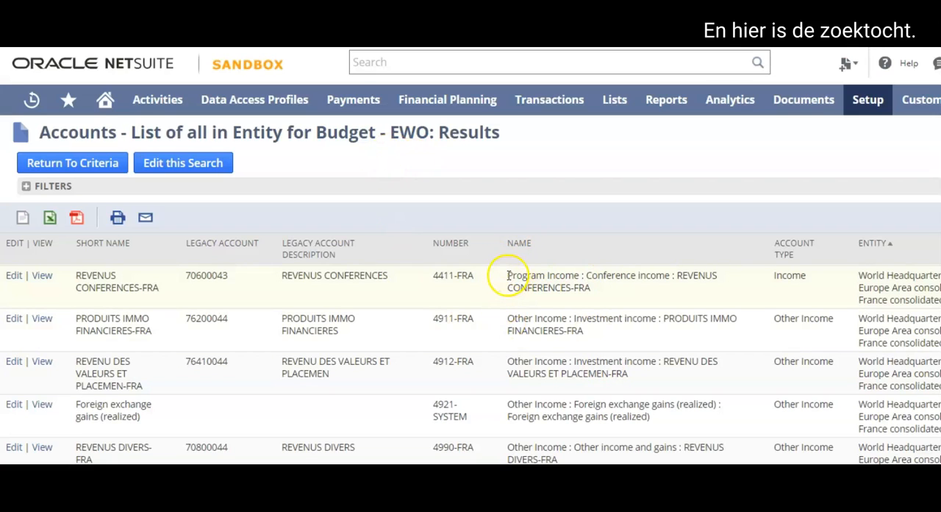
- Examine how the full account names are written in the Name column of the entity's account search results
{"action": "left_click_drag", "start_coordinate": [507, 279], "coordinate": [595, 300]}
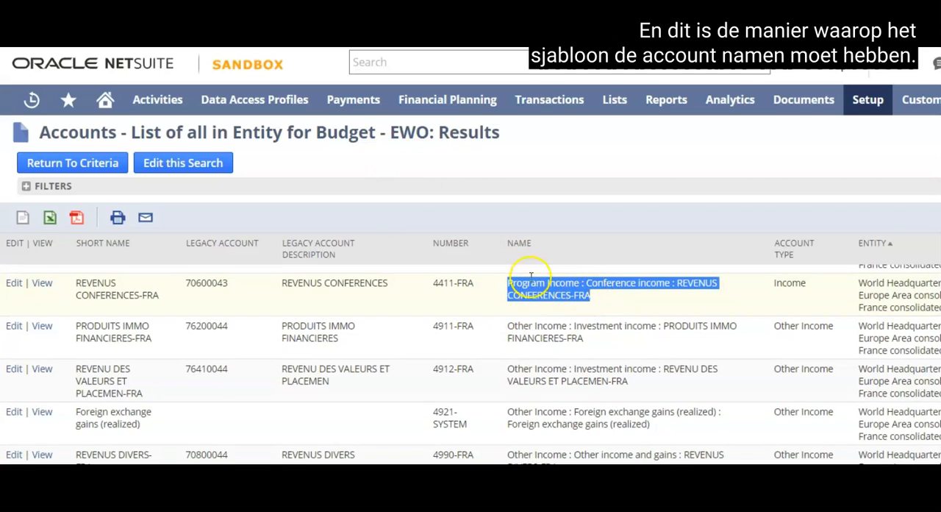
{"action": "left_click_drag", "start_coordinate": [508, 325], "coordinate": [585, 337]}
{"action": "left_click_drag", "start_coordinate": [508, 370], "coordinate": [640, 390]}
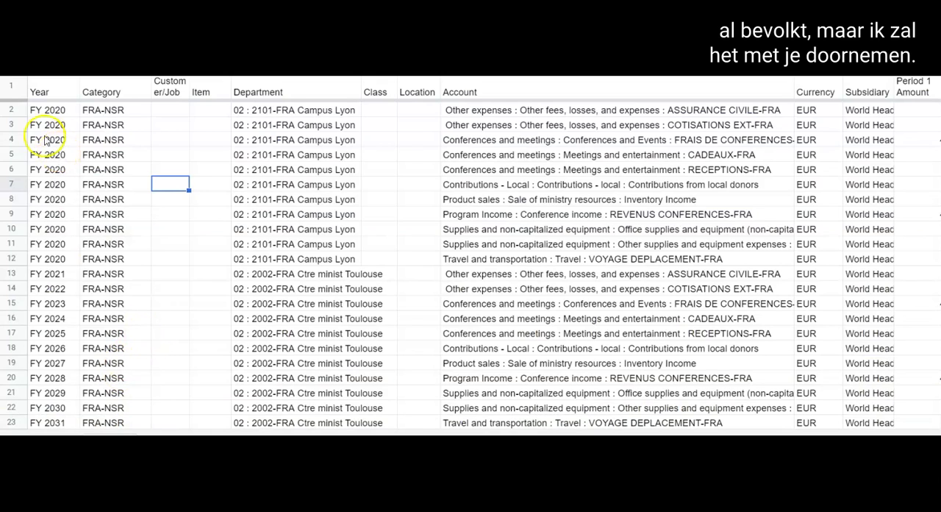
- Review the budget template's Year, Category, Customer/Job, Item, Department, Class and Location columns to see which ones need filling in
{"action": "left_click", "coordinate": [49, 92]}
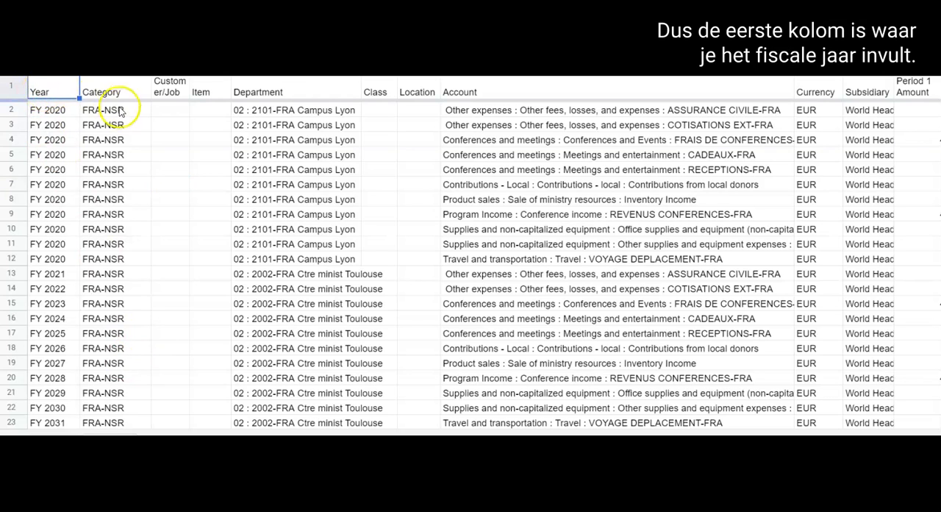
{"action": "left_click", "coordinate": [101, 92]}
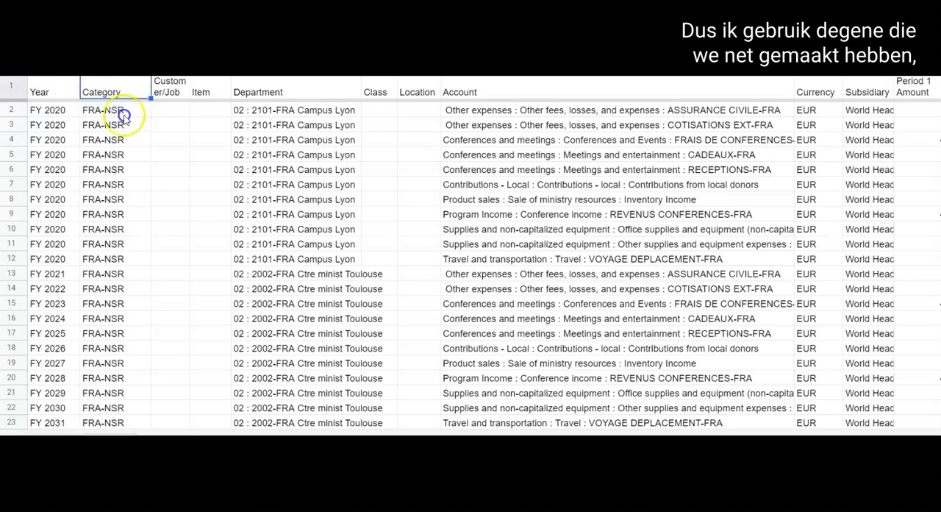
{"action": "left_click", "coordinate": [166, 93]}
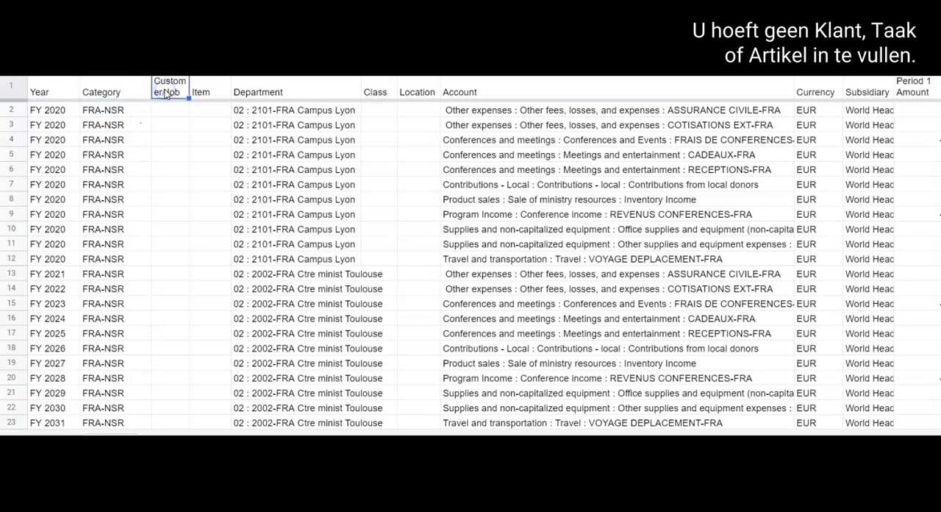
{"action": "left_click", "coordinate": [204, 93]}
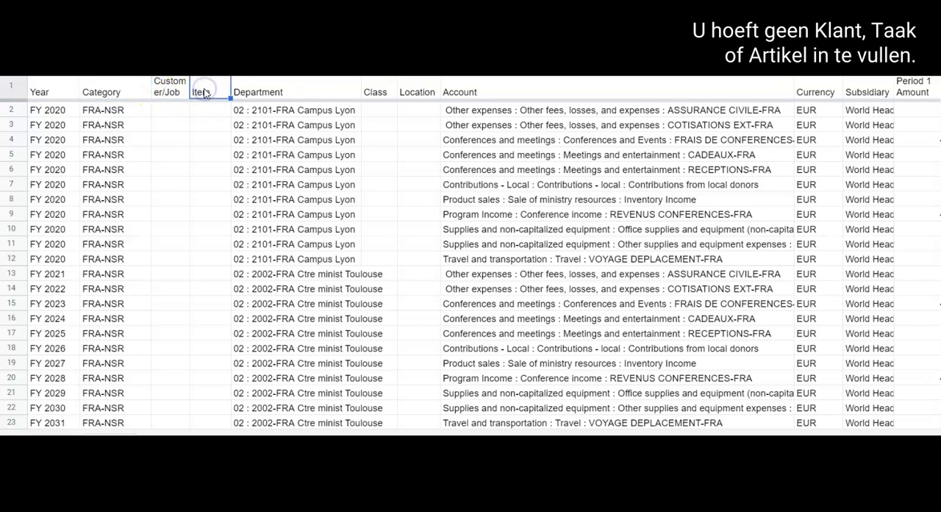
{"action": "left_click", "coordinate": [266, 90]}
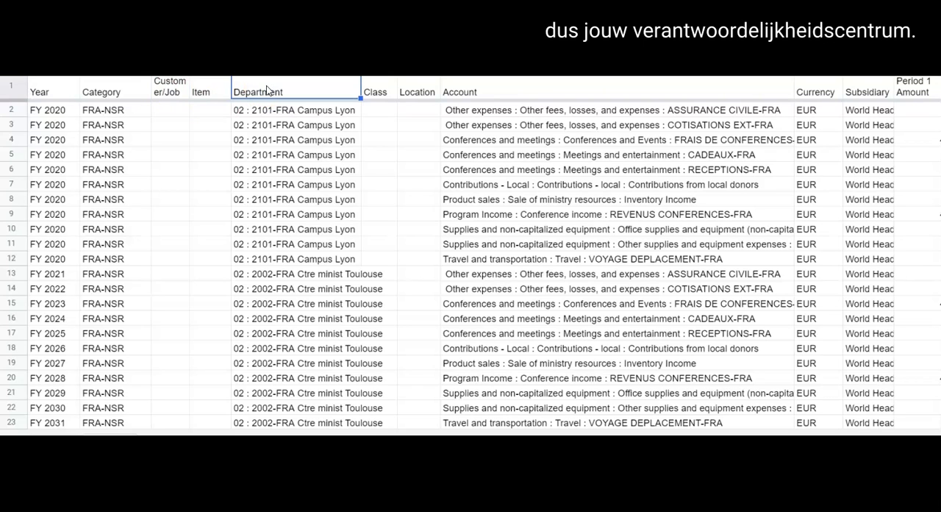
{"action": "left_click", "coordinate": [375, 91]}
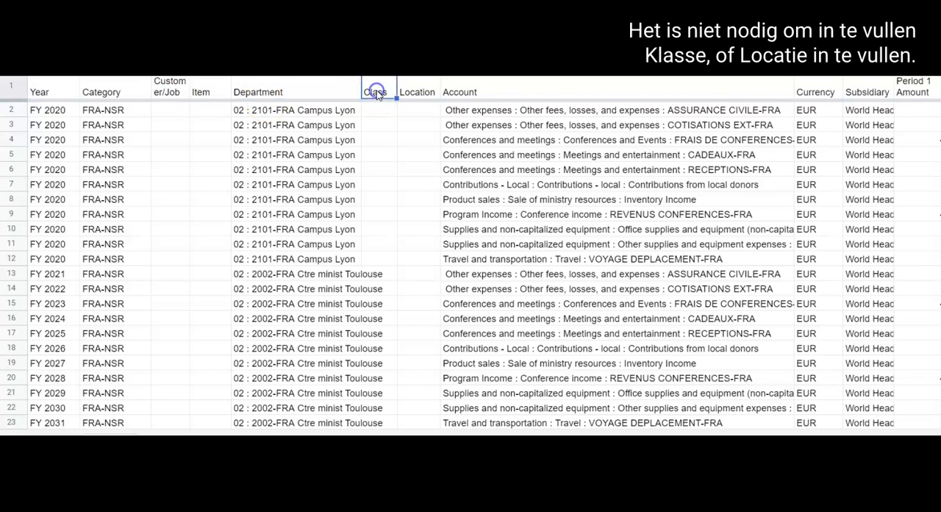
{"action": "left_click", "coordinate": [417, 92]}
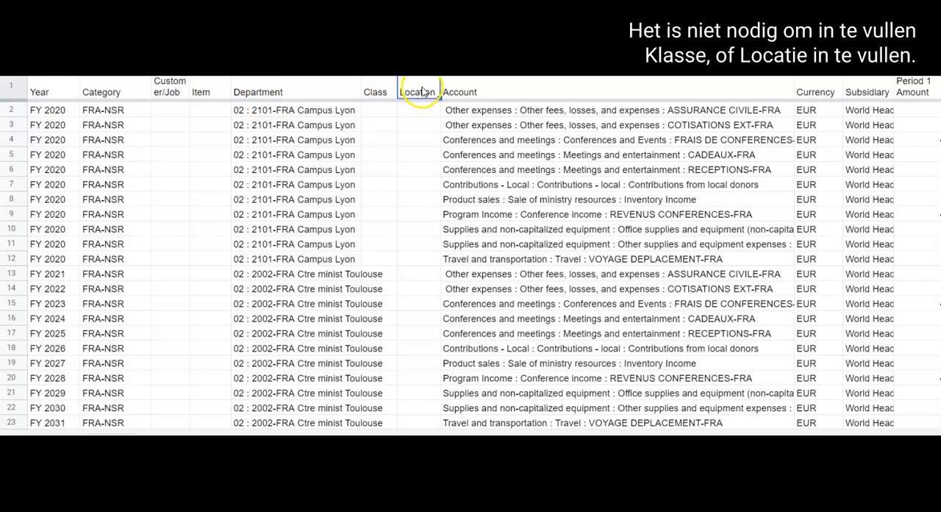
- Examine how the full account names are written in the Account column for the Campus Lyon rows
{"action": "left_click", "coordinate": [473, 93]}
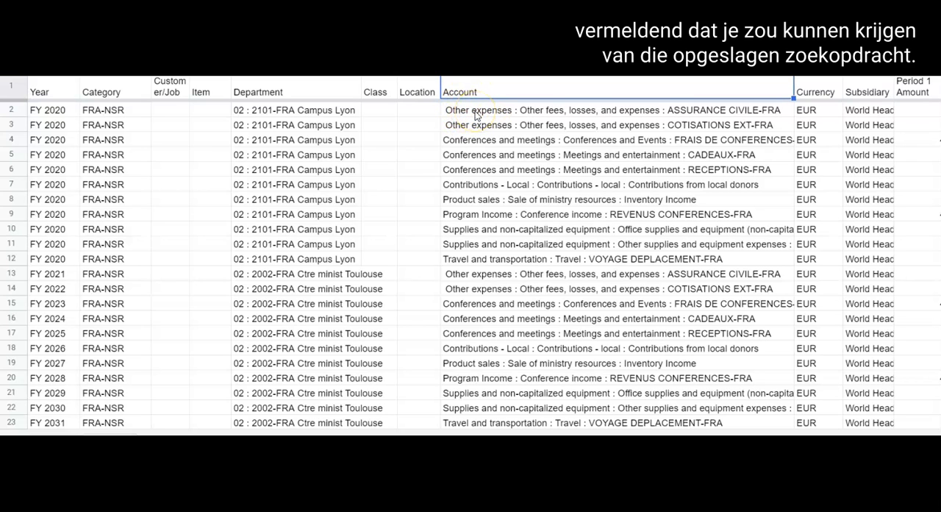
{"action": "left_click", "coordinate": [475, 113]}
{"action": "left_click", "coordinate": [475, 126]}
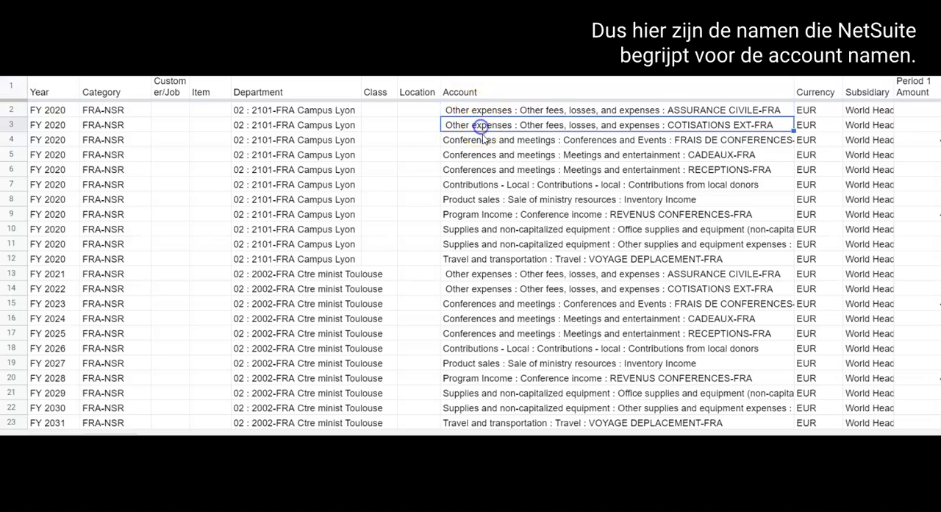
{"action": "left_click", "coordinate": [483, 141]}
{"action": "left_click", "coordinate": [483, 155]}
{"action": "left_click", "coordinate": [483, 169]}
{"action": "left_click", "coordinate": [483, 186]}
{"action": "left_click", "coordinate": [485, 201]}
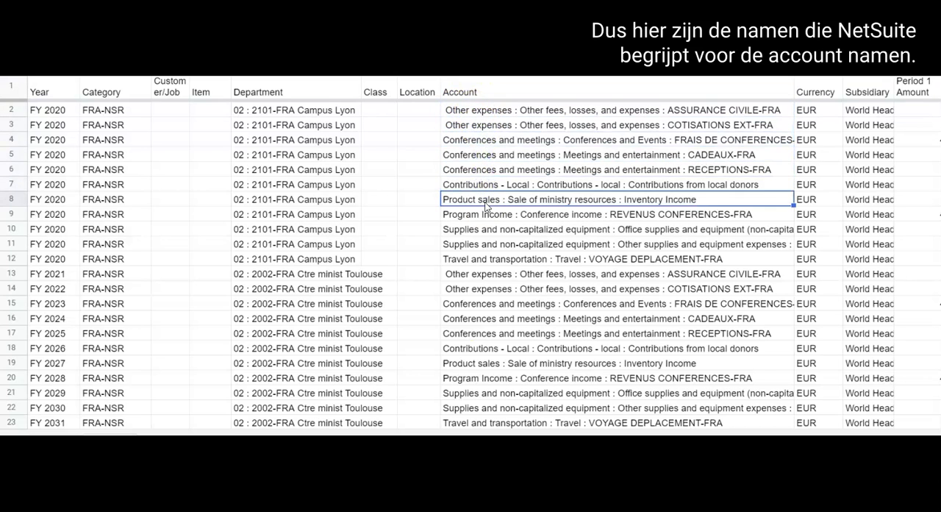
{"action": "left_click", "coordinate": [521, 110]}
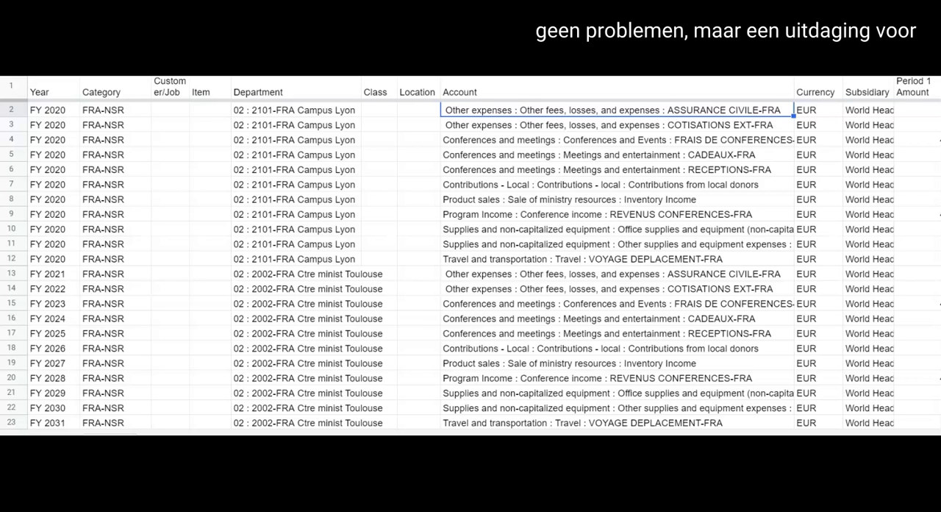
- Check the Currency and Subsidiary entries in the template's first data row
{"action": "scroll", "coordinate": [485, 253], "scroll_direction": "right", "scroll_amount": 2}
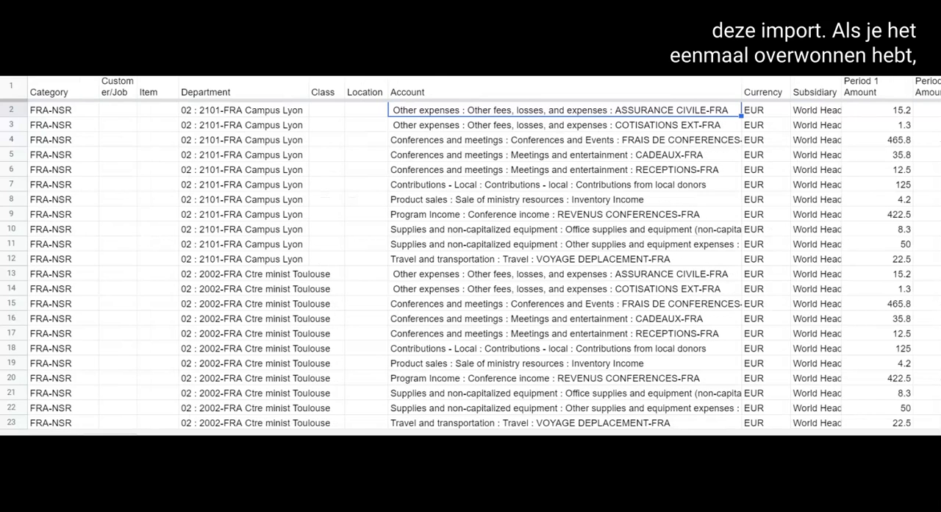
{"action": "scroll", "coordinate": [564, 431], "scroll_direction": "right", "scroll_amount": 4}
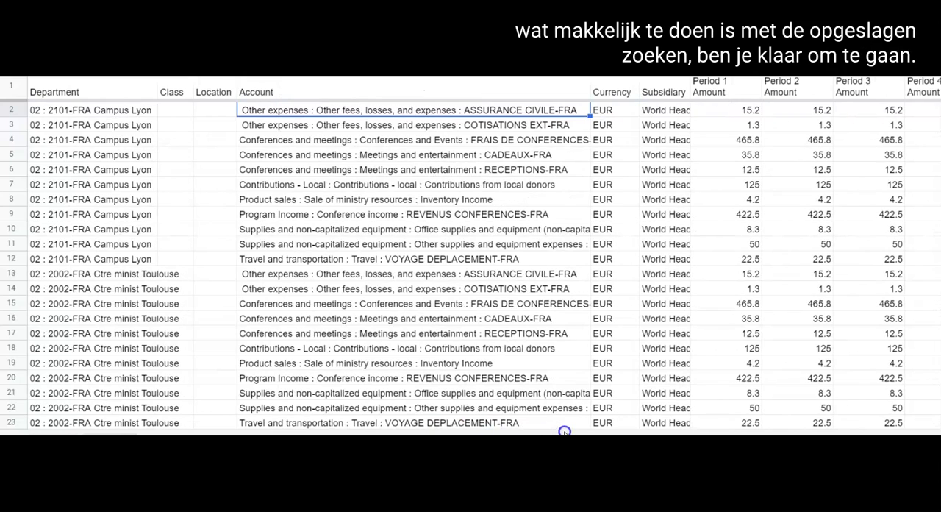
{"action": "left_click", "coordinate": [603, 112]}
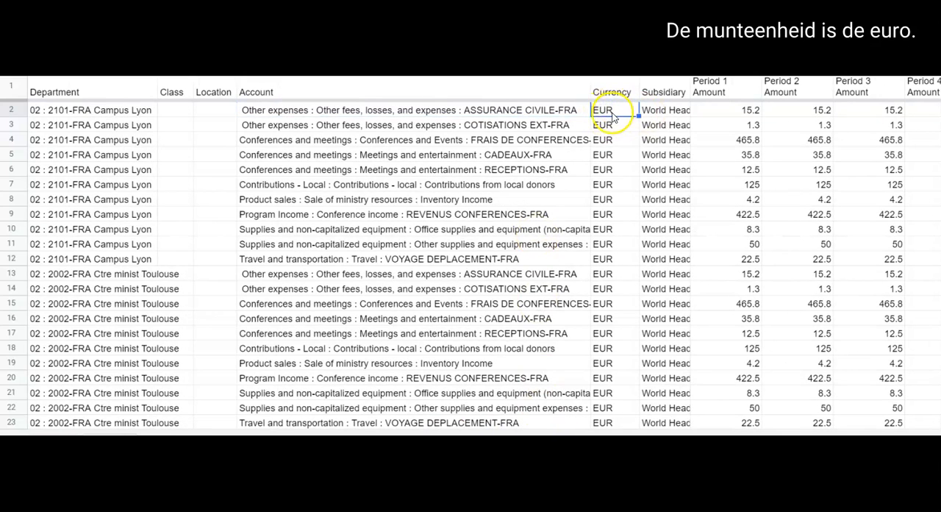
{"action": "left_click", "coordinate": [660, 113]}
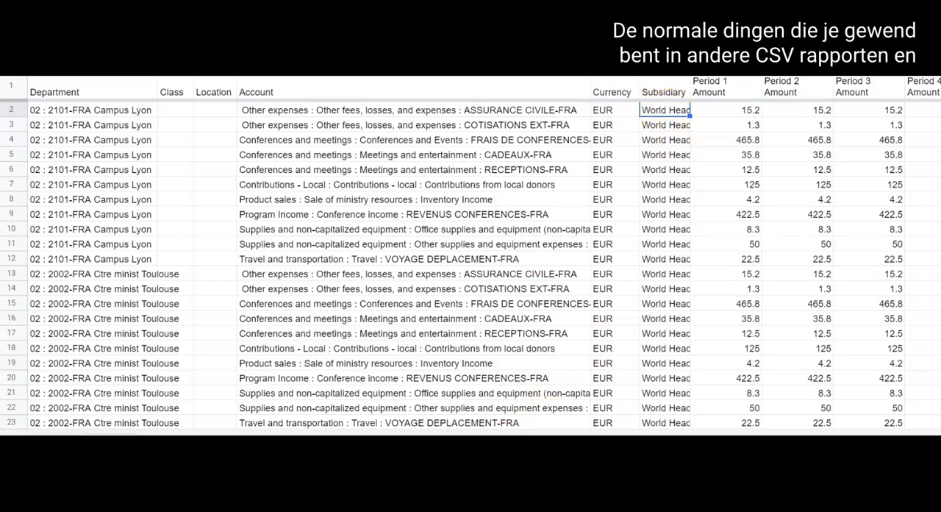
- Look through the period amount columns, starting at Period 1 Amount, to see how monthly budget amounts are laid out
{"action": "scroll", "coordinate": [471, 257], "scroll_direction": "right", "scroll_amount": 3}
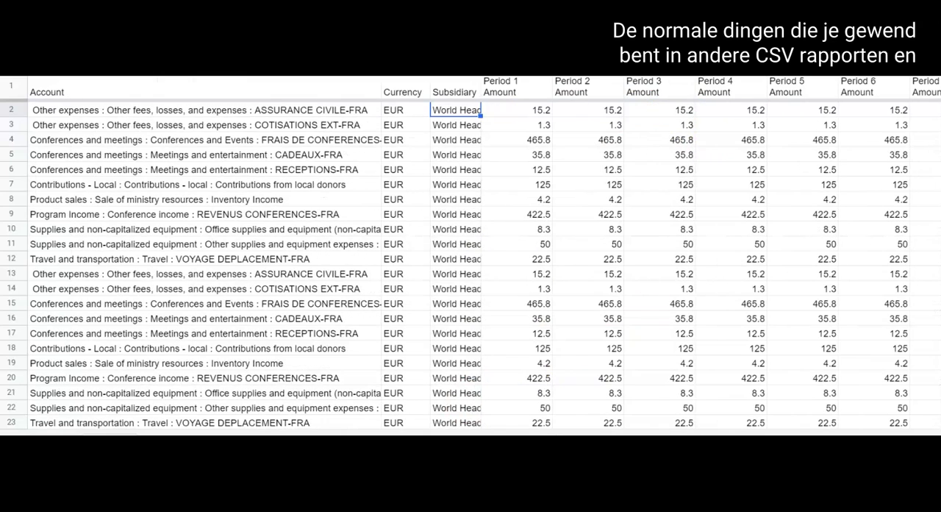
{"action": "left_click", "coordinate": [513, 110]}
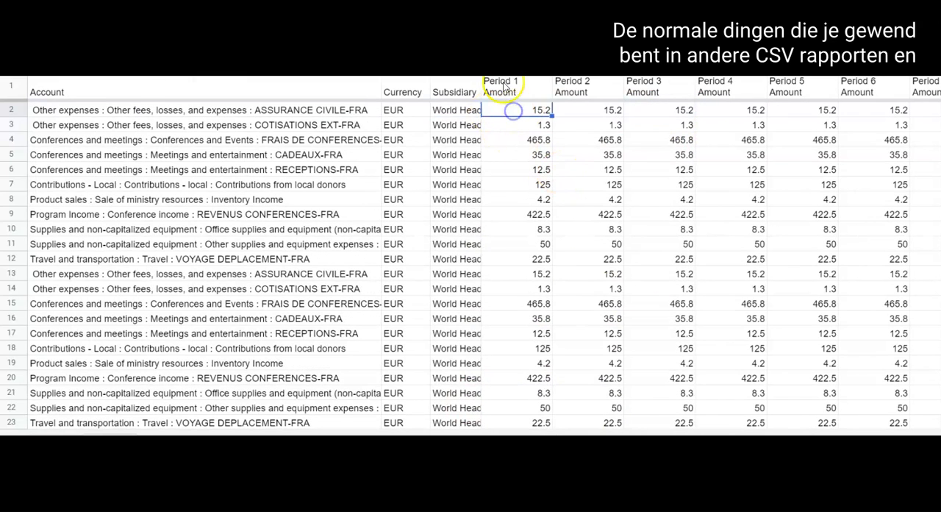
{"action": "left_click", "coordinate": [572, 87]}
{"action": "left_click", "coordinate": [647, 87]}
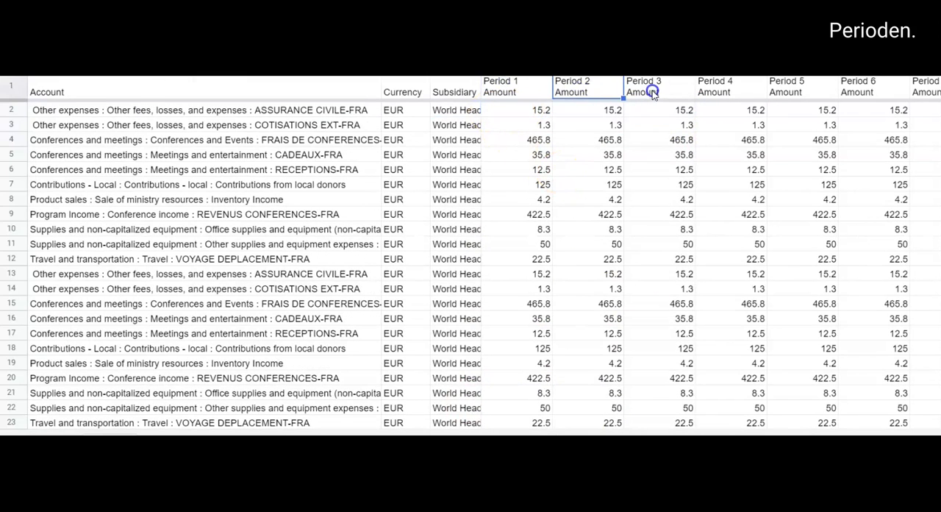
{"action": "left_click", "coordinate": [513, 110]}
{"action": "left_click", "coordinate": [515, 86]}
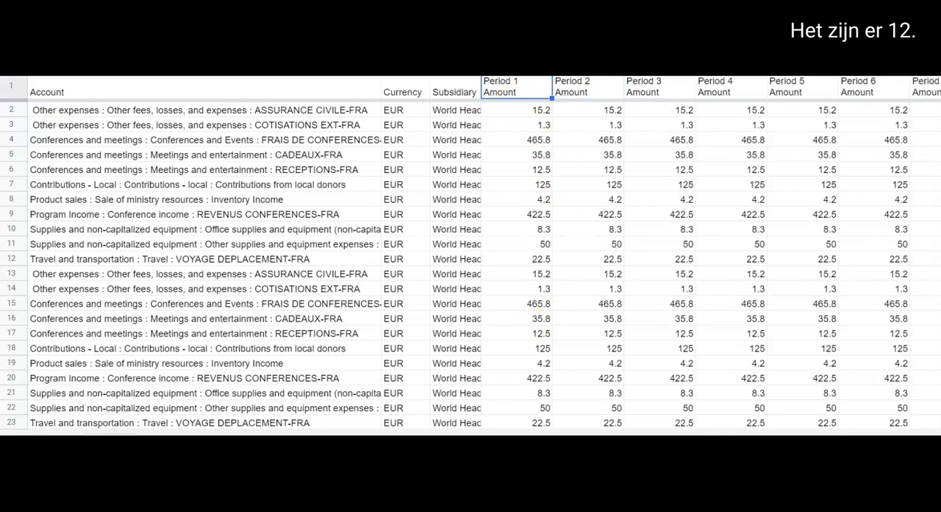
{"action": "scroll", "coordinate": [486, 255], "scroll_direction": "right", "scroll_amount": 5}
{"action": "scroll", "coordinate": [485, 255], "scroll_direction": "left", "scroll_amount": 5}
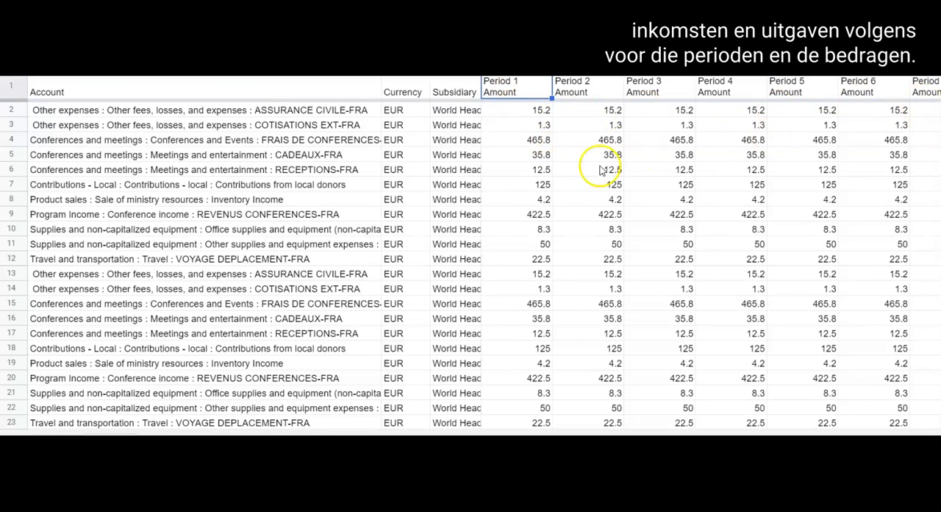
- Compare where the 2101-FRA Campus Lyon rows end and the 2002-FRA Ctre minist Toulouse rows begin, including the accounts repeated for Toulouse
{"action": "left_click_drag", "start_coordinate": [441, 433], "coordinate": [249, 433]}
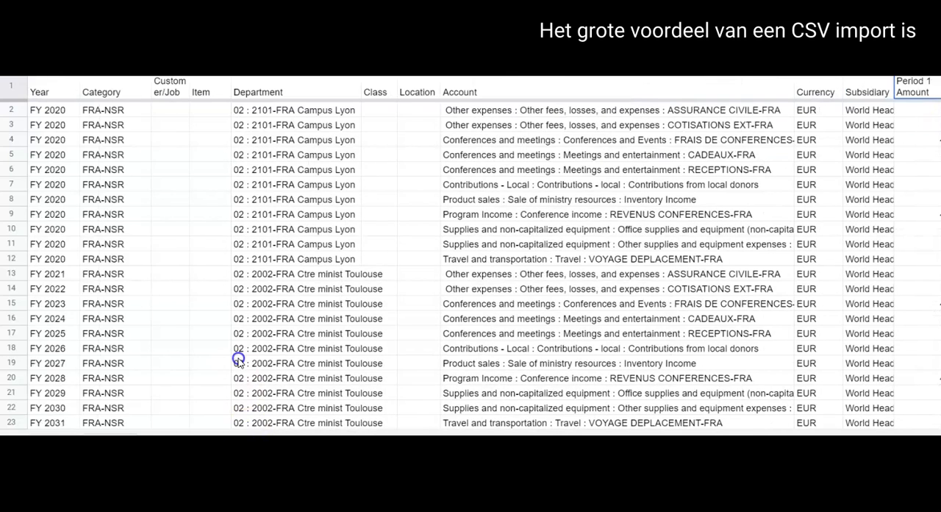
{"action": "left_click", "coordinate": [273, 259]}
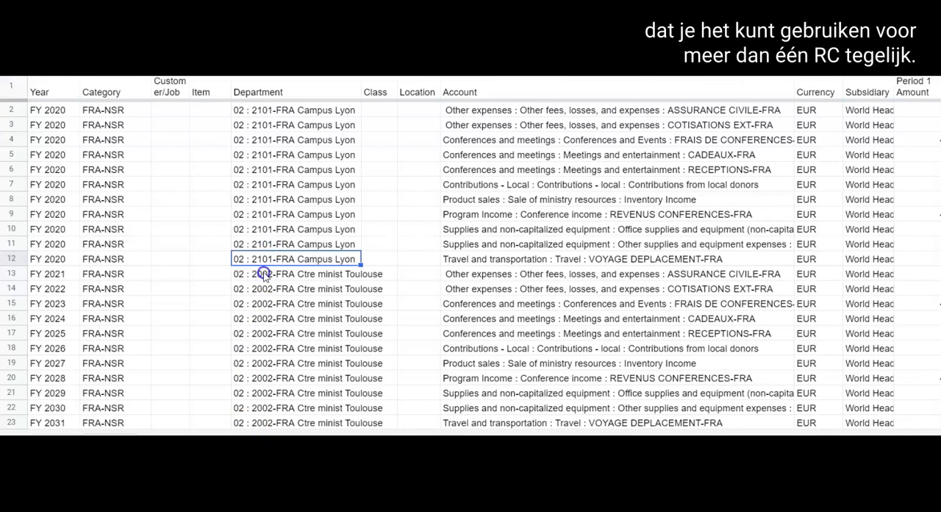
{"action": "left_click", "coordinate": [271, 276]}
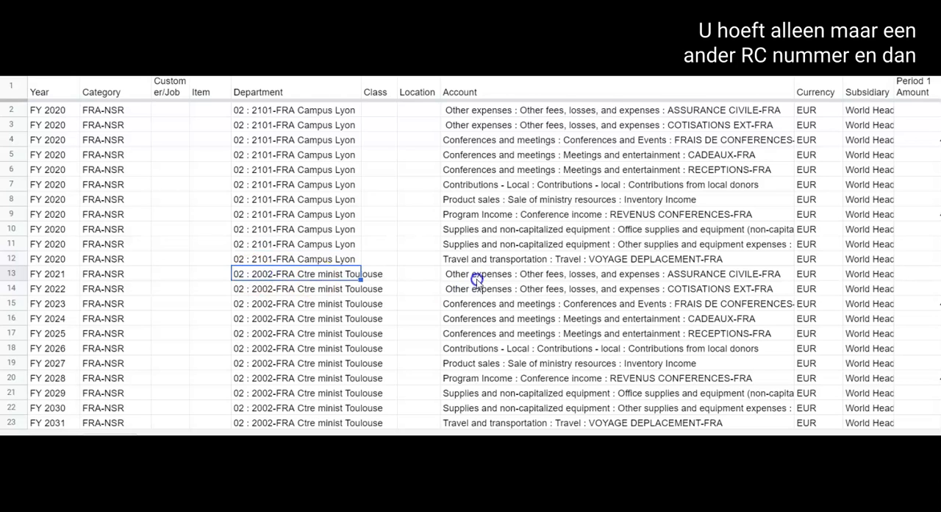
{"action": "left_click_drag", "start_coordinate": [477, 275], "coordinate": [474, 423]}
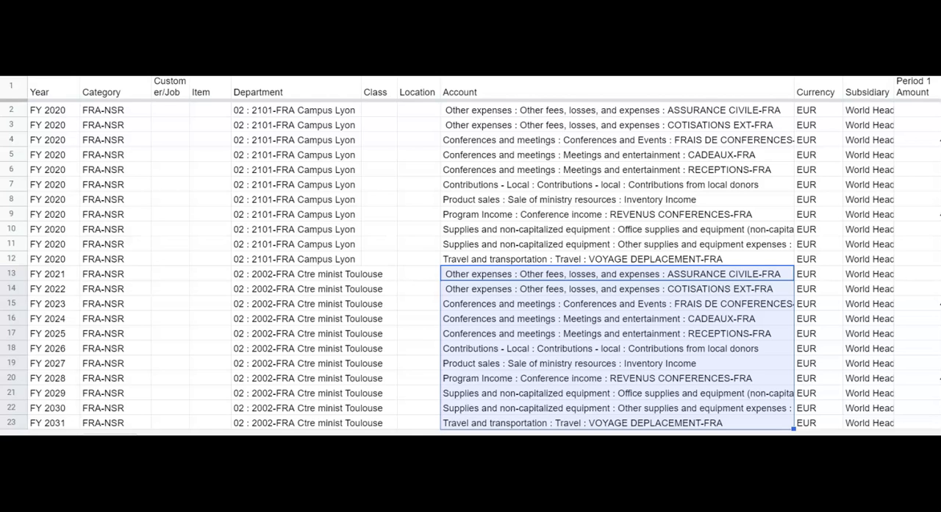
{"action": "left_click", "coordinate": [204, 276]}
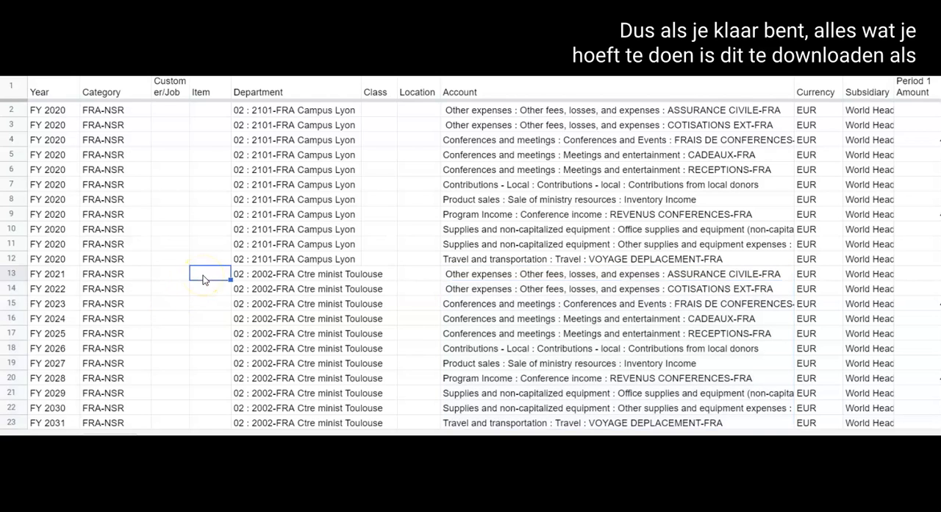
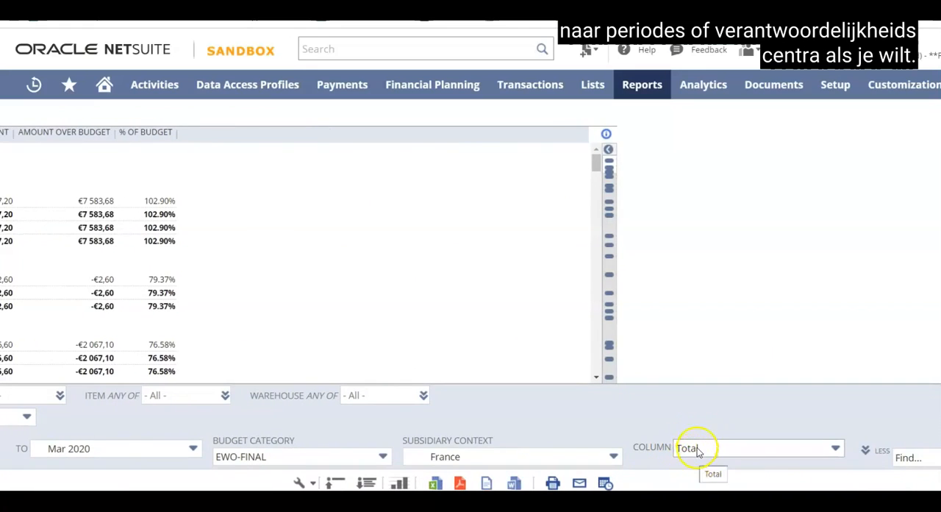
- Set the Budget vs. Actual report's columns to break down by accounting period
{"action": "left_click", "coordinate": [835, 451]}
{"action": "scroll", "coordinate": [779, 382], "scroll_direction": "down", "scroll_amount": 3}
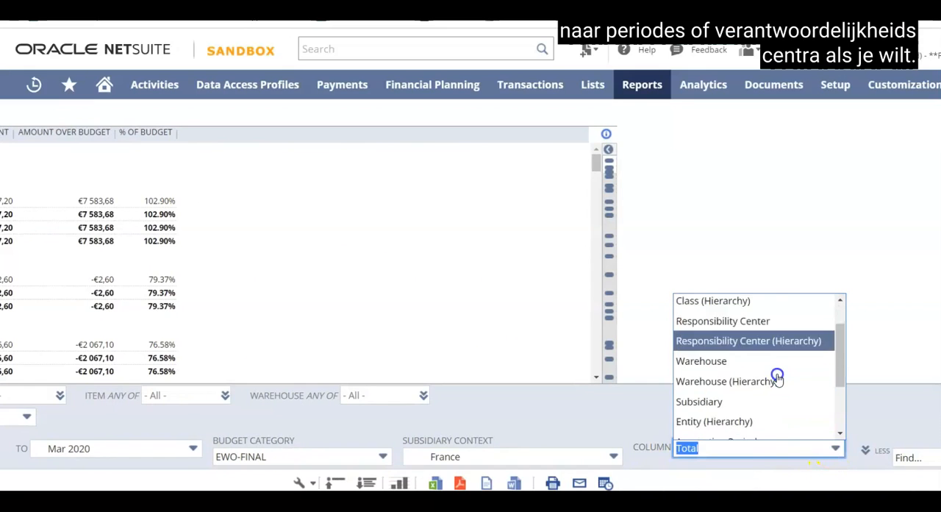
{"action": "left_click", "coordinate": [733, 348]}
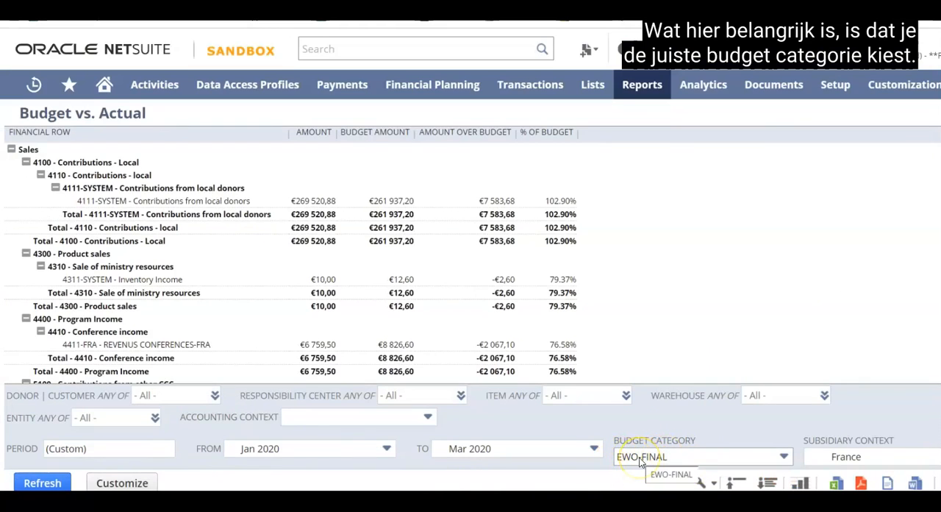
- Refresh the Budget vs. Actual report with the EWO-FINAL budget category and collapse its account rows
{"action": "left_click", "coordinate": [780, 456]}
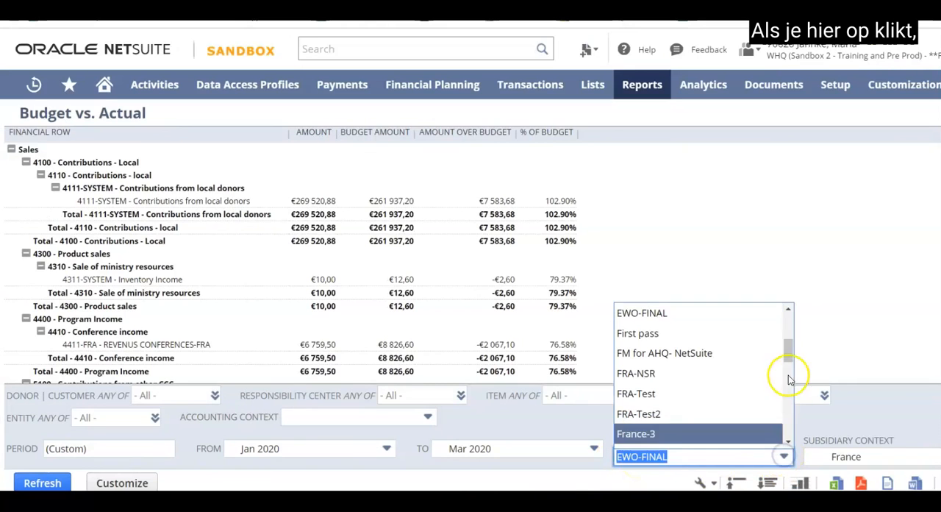
{"action": "mouse_move", "coordinate": [789, 354]}
{"action": "left_mouse_down"}
{"action": "mouse_move", "coordinate": [787, 319]}
{"action": "mouse_move", "coordinate": [783, 430]}
{"action": "mouse_move", "coordinate": [787, 312]}
{"action": "mouse_move", "coordinate": [787, 340]}
{"action": "left_mouse_up"}
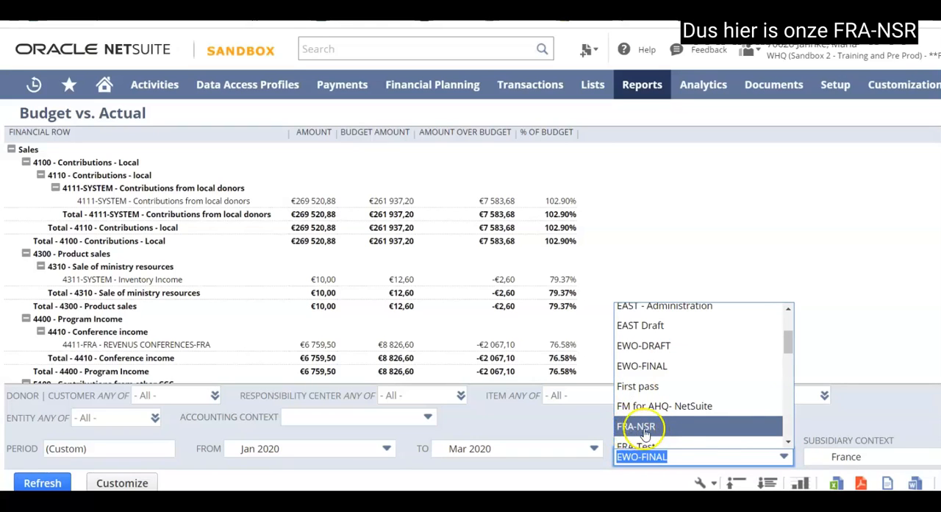
{"action": "left_click", "coordinate": [648, 370]}
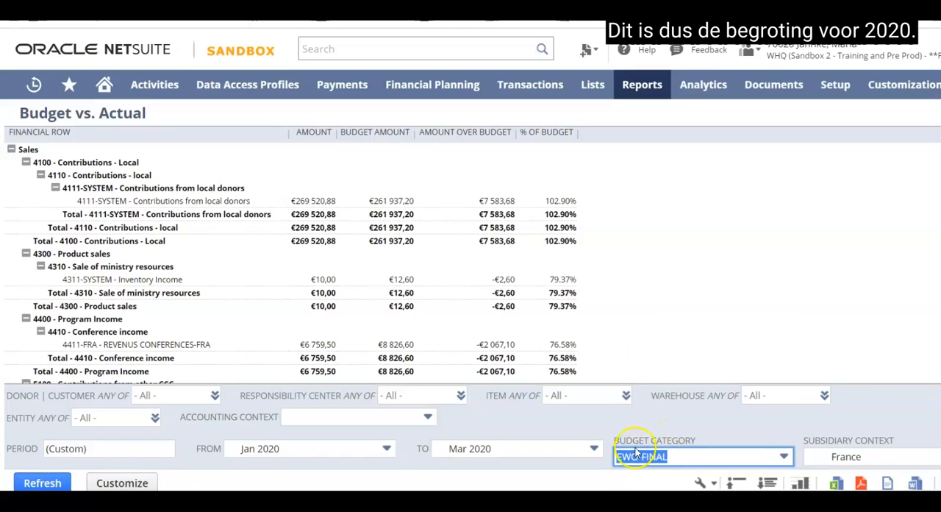
{"action": "left_click", "coordinate": [40, 483]}
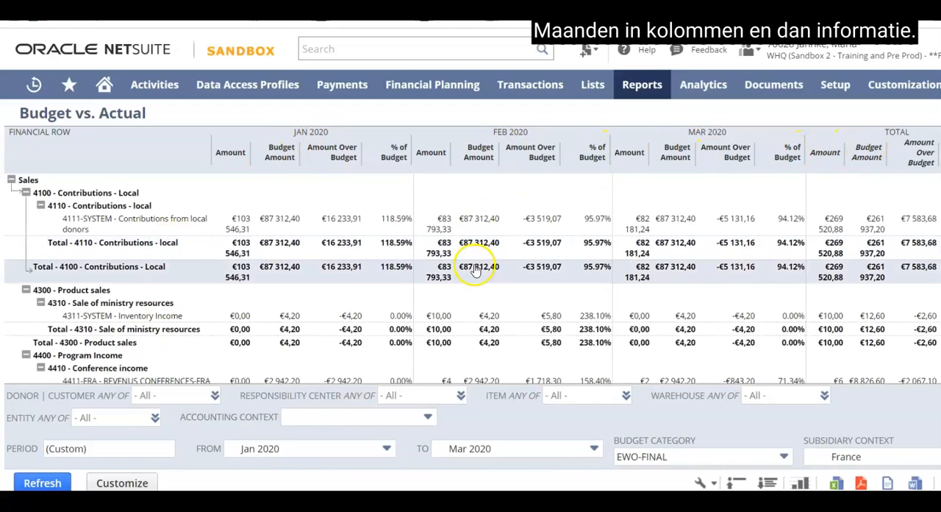
{"action": "left_click", "coordinate": [738, 483]}
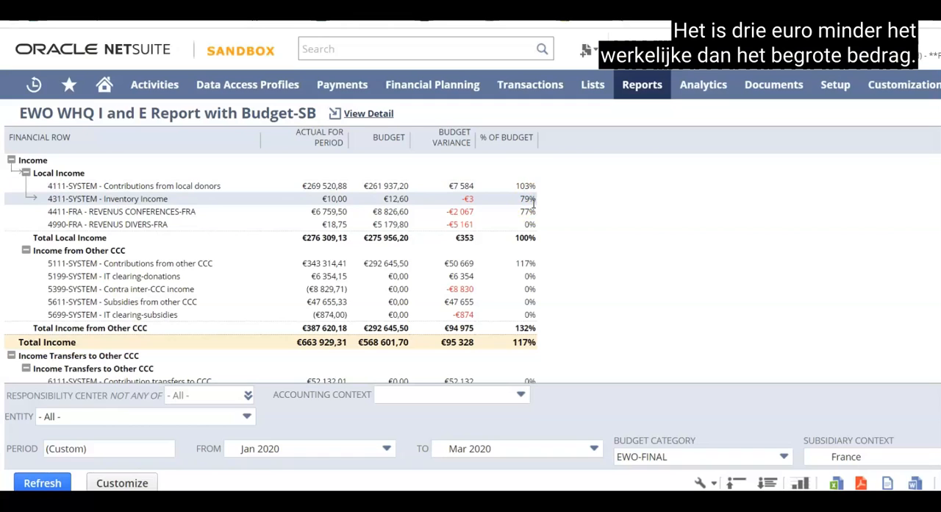
- Compare actuals with budget per account in the EWO WHQ I and E report, and collapse the rows to account categories
{"action": "left_click", "coordinate": [534, 200]}
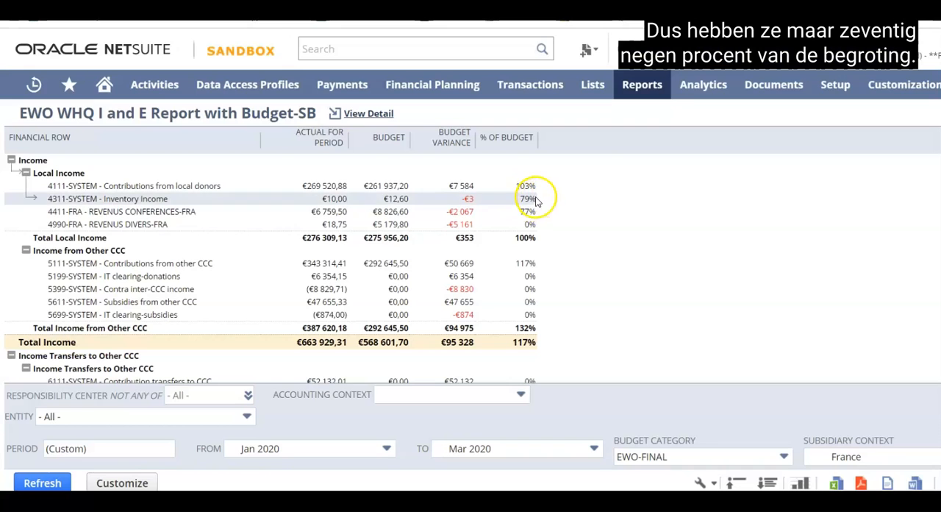
{"action": "scroll", "coordinate": [532, 272], "scroll_direction": "down", "scroll_amount": 3}
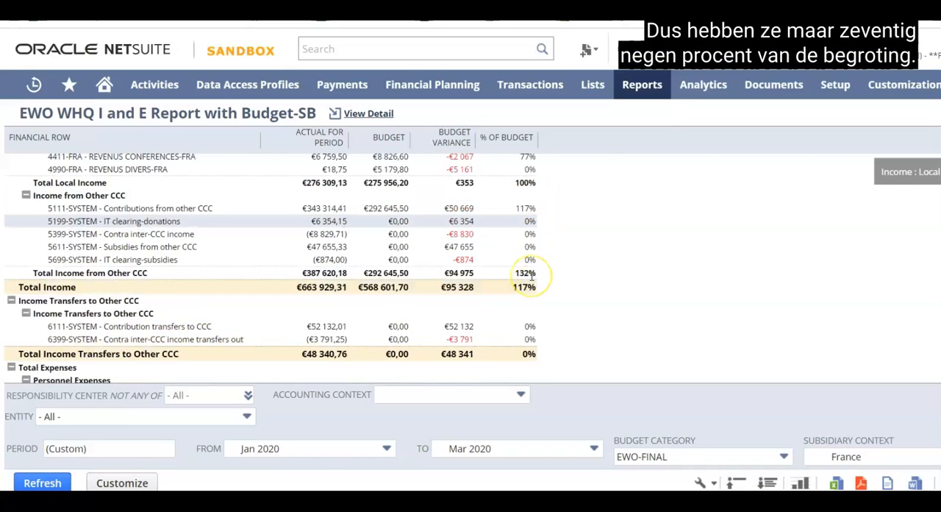
{"action": "scroll", "coordinate": [532, 276], "scroll_direction": "down", "scroll_amount": 15}
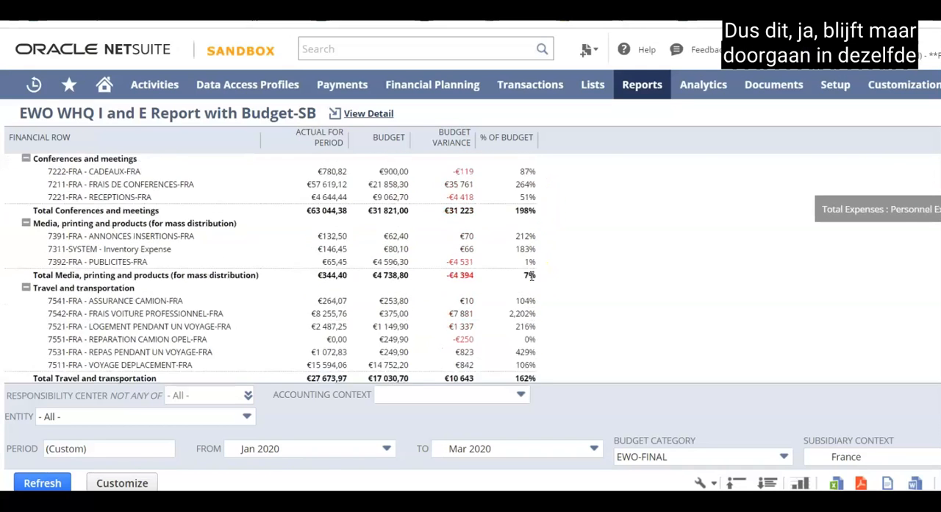
{"action": "scroll", "coordinate": [531, 276], "scroll_direction": "down", "scroll_amount": 3}
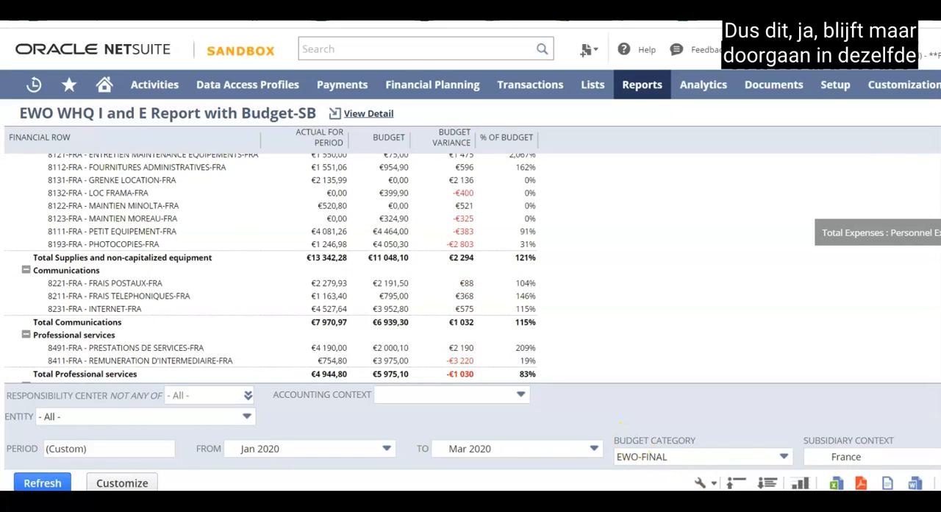
{"action": "left_click", "coordinate": [735, 483]}
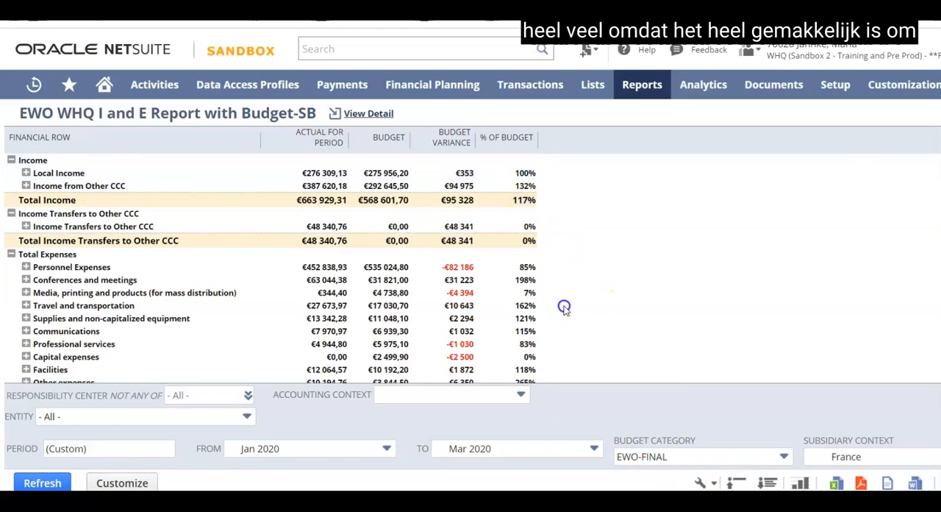
{"action": "scroll", "coordinate": [564, 308], "scroll_direction": "down", "scroll_amount": 3}
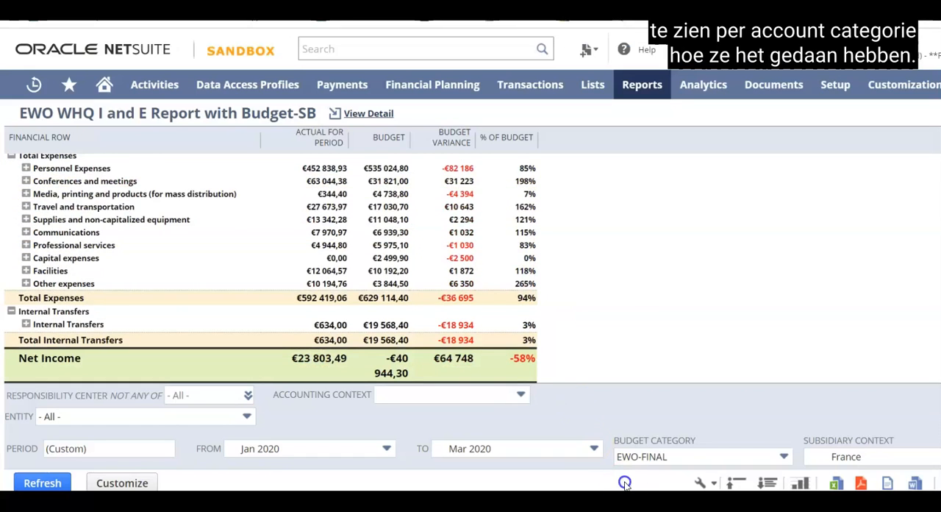
- Split the EWO WHQ I and E report's columns by Accounting Period and refresh the report
{"action": "left_click_drag", "start_coordinate": [442, 495], "coordinate": [723, 496]}
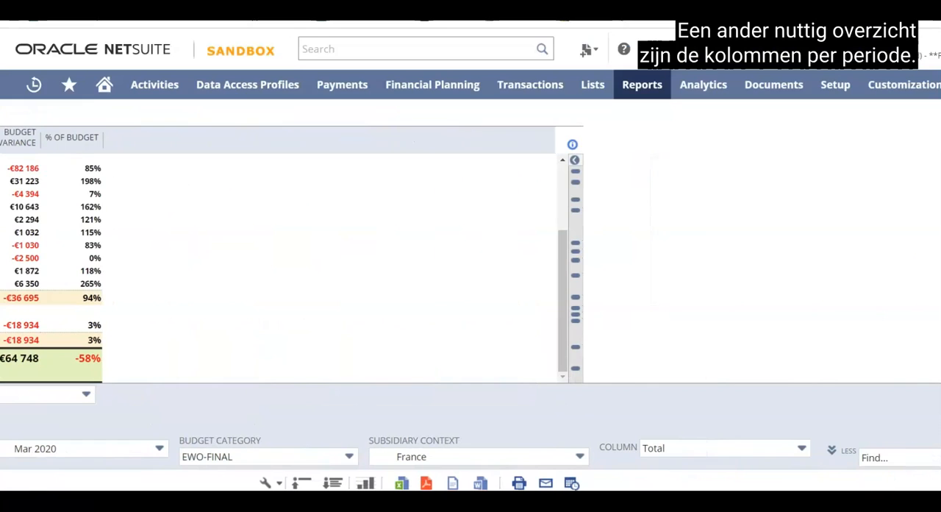
{"action": "left_click", "coordinate": [803, 448]}
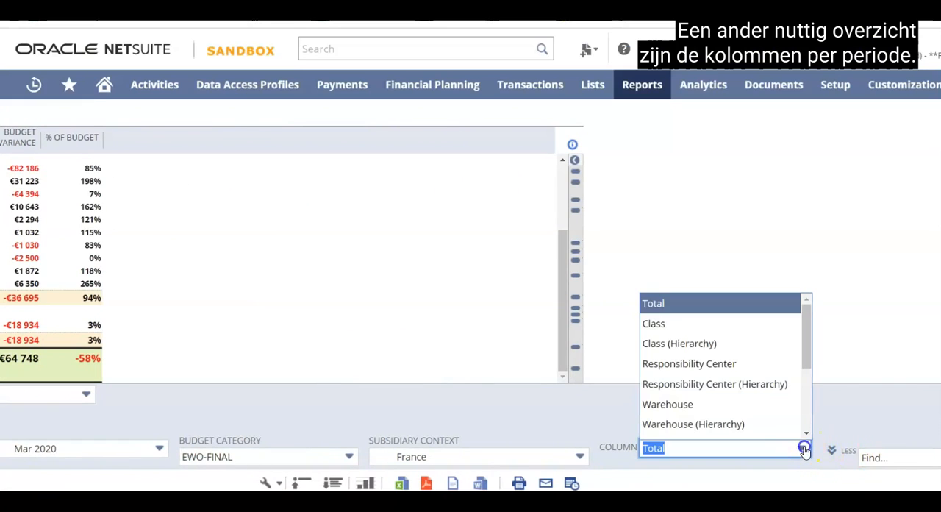
{"action": "scroll", "coordinate": [731, 377], "scroll_direction": "down", "scroll_amount": 3}
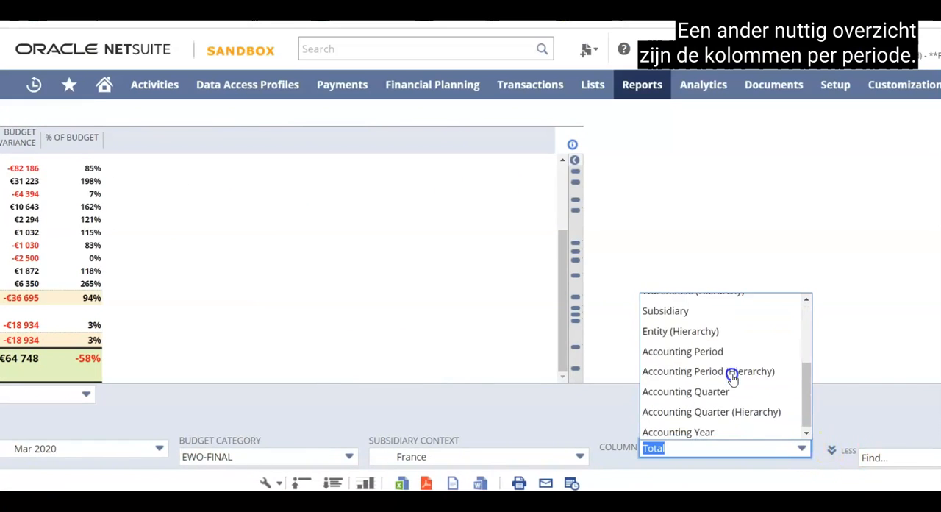
{"action": "left_click", "coordinate": [704, 350]}
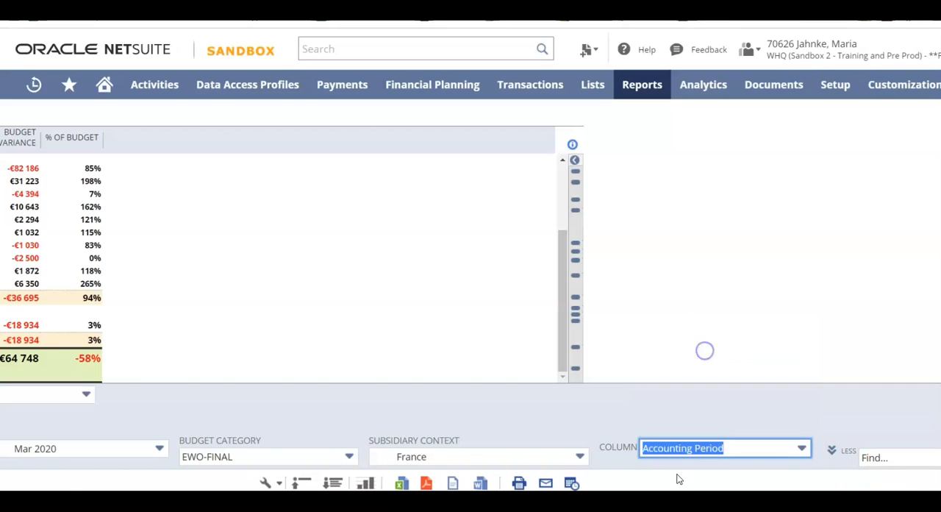
{"action": "scroll", "coordinate": [471, 257], "scroll_direction": "left", "scroll_amount": 5}
{"action": "left_click", "coordinate": [44, 483]}
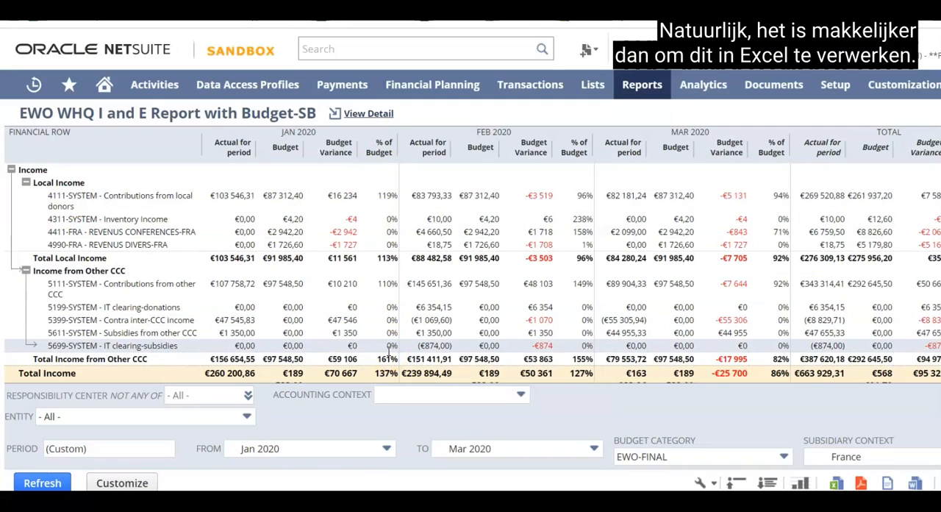
- Look through the responsibility centers available in the report's Responsibility Center filter and close the list
{"action": "left_click", "coordinate": [247, 395]}
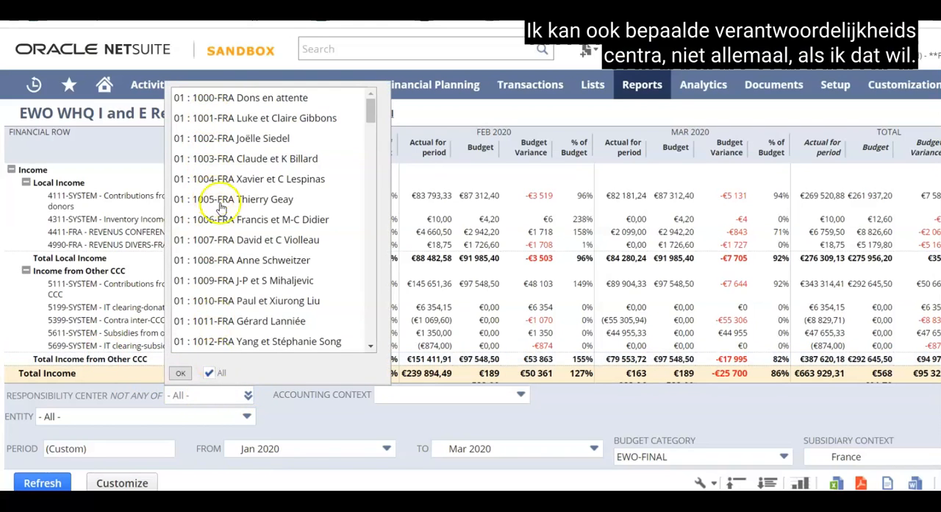
{"action": "scroll", "coordinate": [220, 208], "scroll_direction": "down", "scroll_amount": 15}
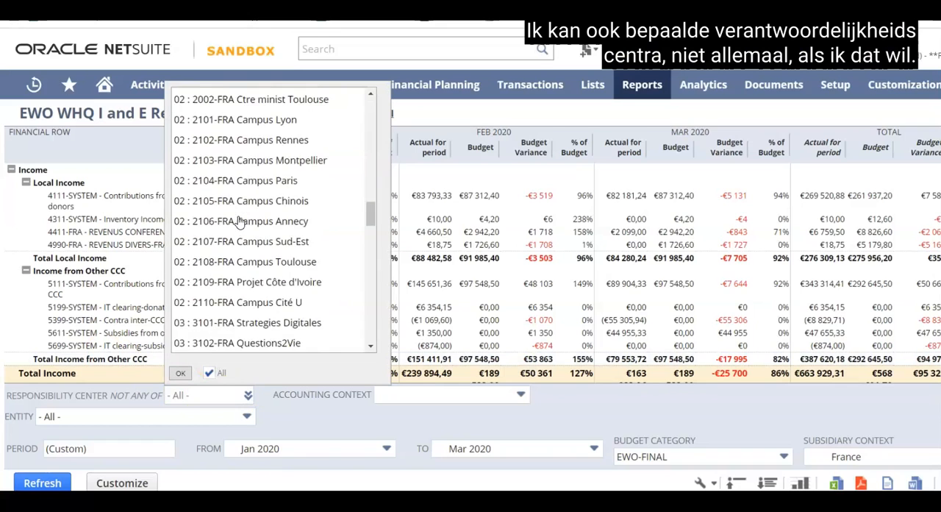
{"action": "scroll", "coordinate": [237, 219], "scroll_direction": "down", "scroll_amount": 5}
{"action": "left_click", "coordinate": [380, 416]}
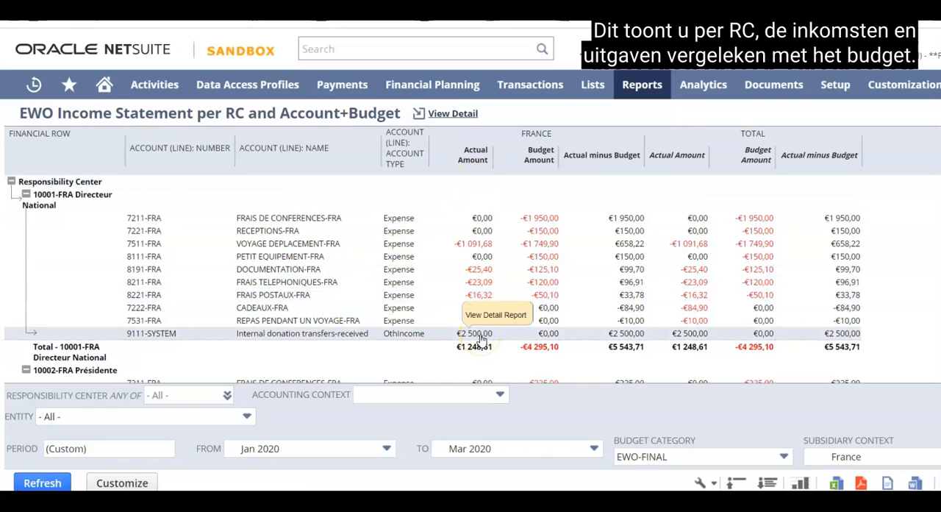
- Examine actual, budget and actual-minus-budget amounts per responsibility center and account in the EWO Income Statement per RC and Account+Budget report
{"action": "scroll", "coordinate": [569, 318], "scroll_direction": "down", "scroll_amount": 8}
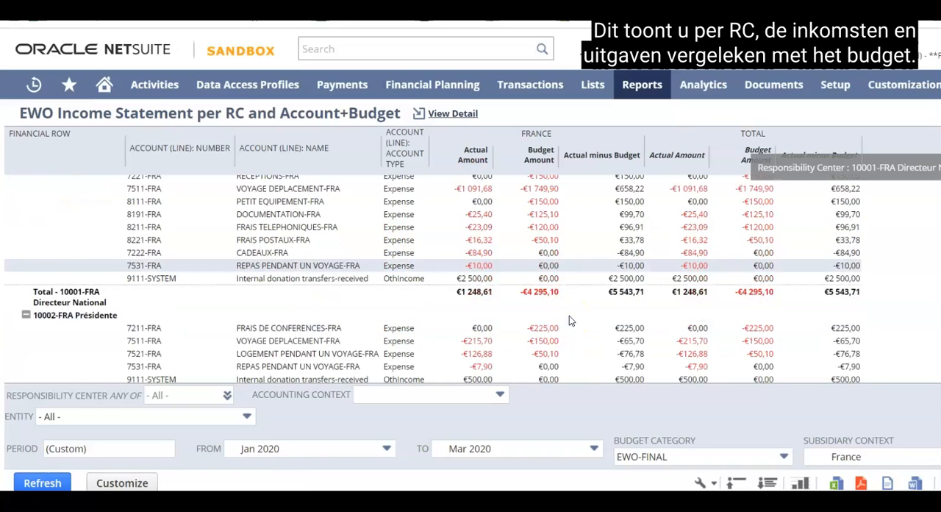
{"action": "scroll", "coordinate": [569, 318], "scroll_direction": "down", "scroll_amount": 20}
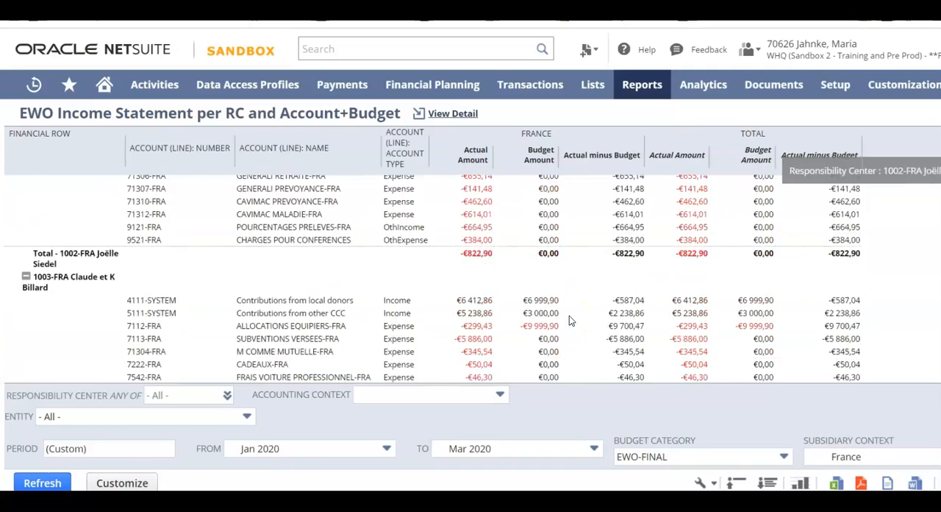
{"action": "scroll", "coordinate": [569, 318], "scroll_direction": "down", "scroll_amount": 20}
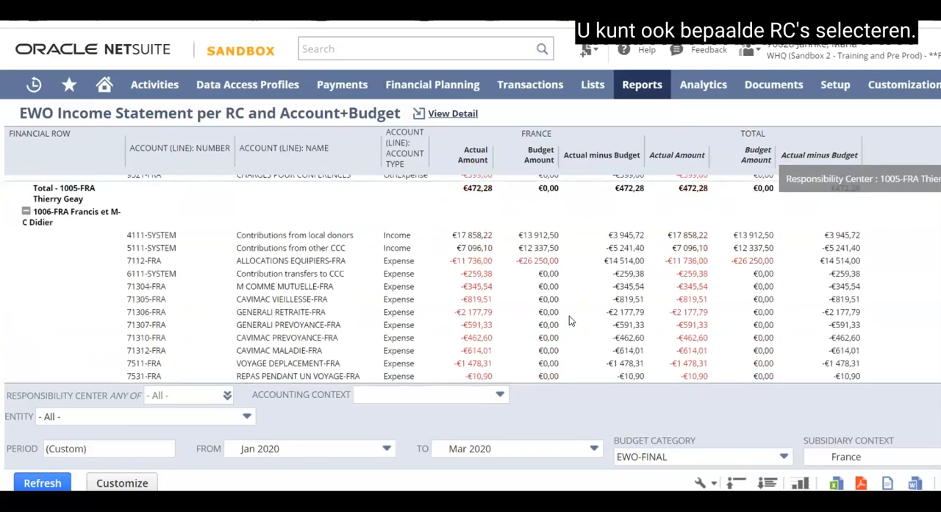
{"action": "scroll", "coordinate": [569, 318], "scroll_direction": "down", "scroll_amount": 20}
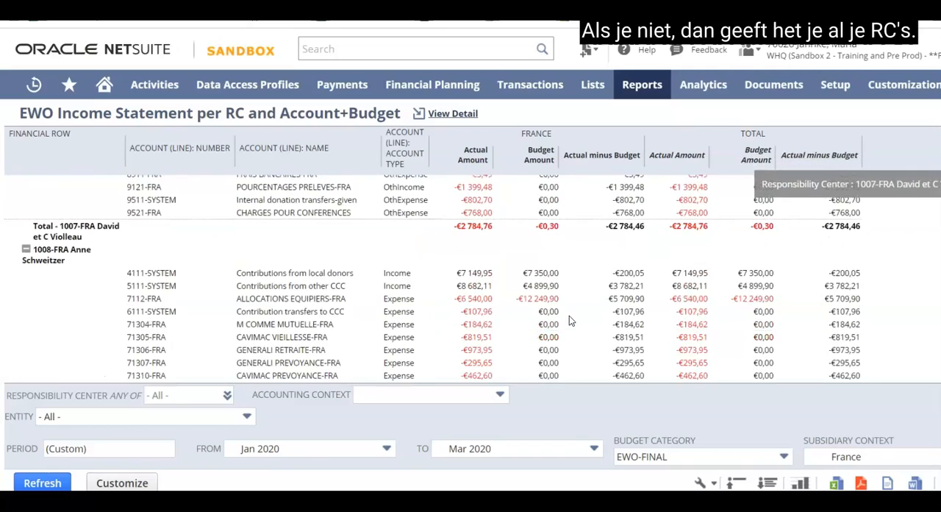
{"action": "scroll", "coordinate": [569, 320], "scroll_direction": "down", "scroll_amount": 20}
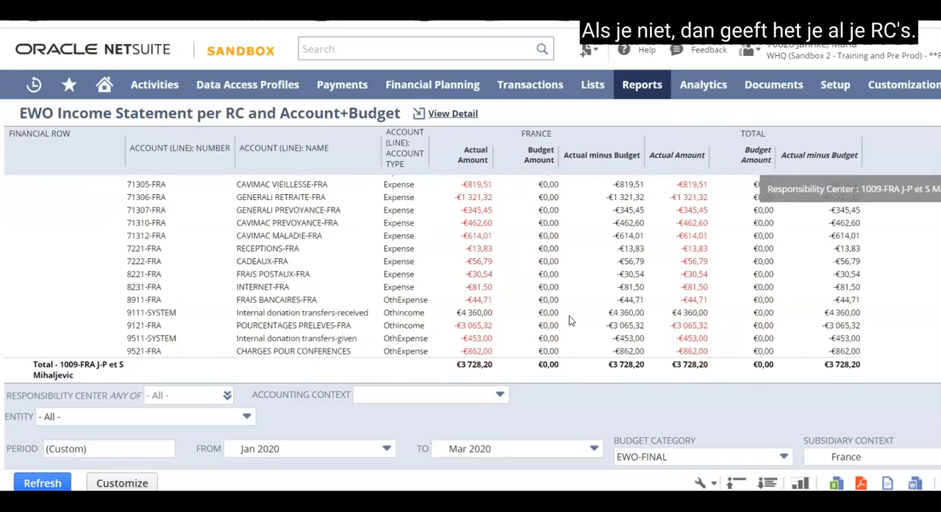
{"action": "scroll", "coordinate": [569, 321], "scroll_direction": "down", "scroll_amount": 10}
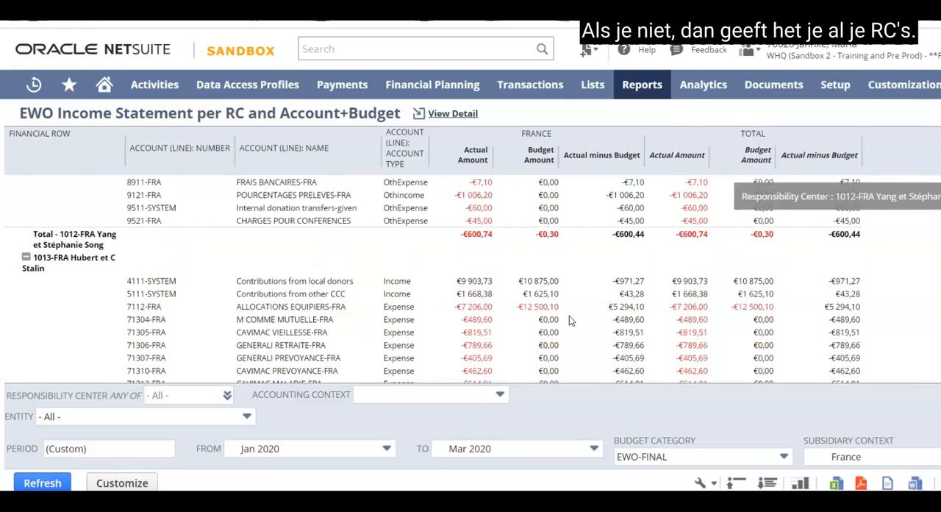
{"action": "scroll", "coordinate": [569, 316], "scroll_direction": "down", "scroll_amount": 10}
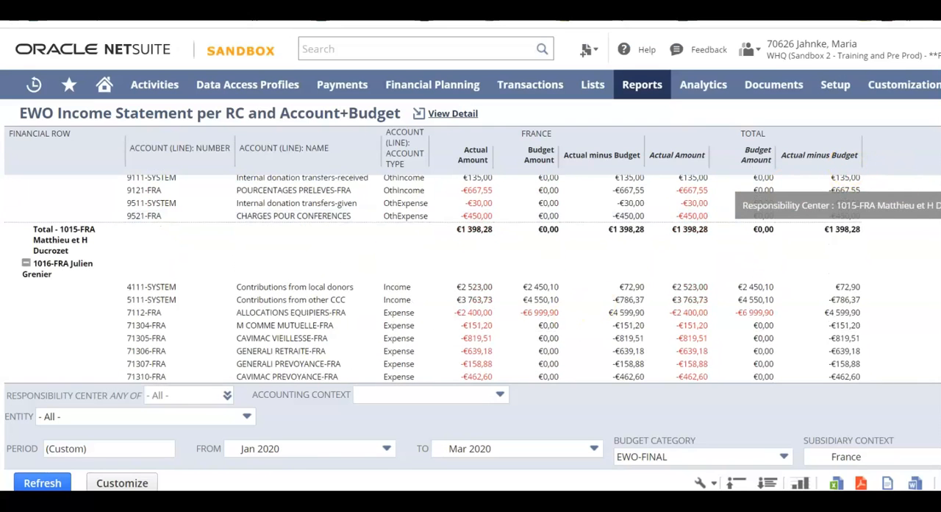
{"action": "scroll", "coordinate": [496, 316], "scroll_direction": "down", "scroll_amount": 10}
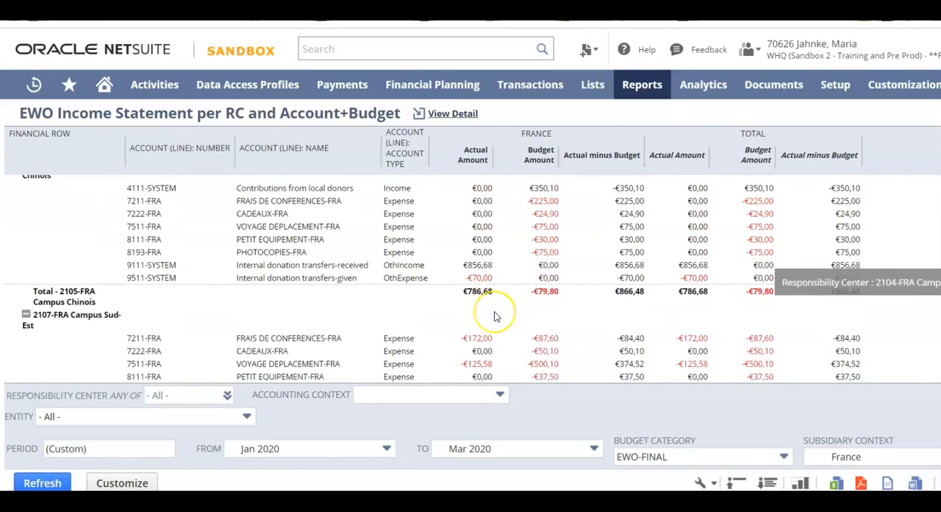
{"action": "scroll", "coordinate": [494, 316], "scroll_direction": "down", "scroll_amount": 3}
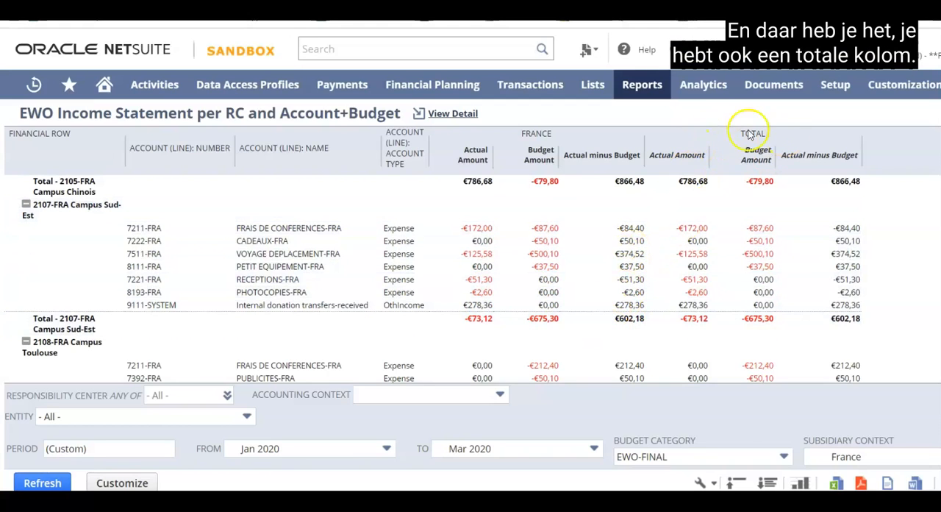
{"action": "scroll", "coordinate": [410, 272], "scroll_direction": "down", "scroll_amount": 1}
{"action": "scroll", "coordinate": [410, 272], "scroll_direction": "down", "scroll_amount": 1}
{"action": "scroll", "coordinate": [411, 272], "scroll_direction": "up", "scroll_amount": 2}
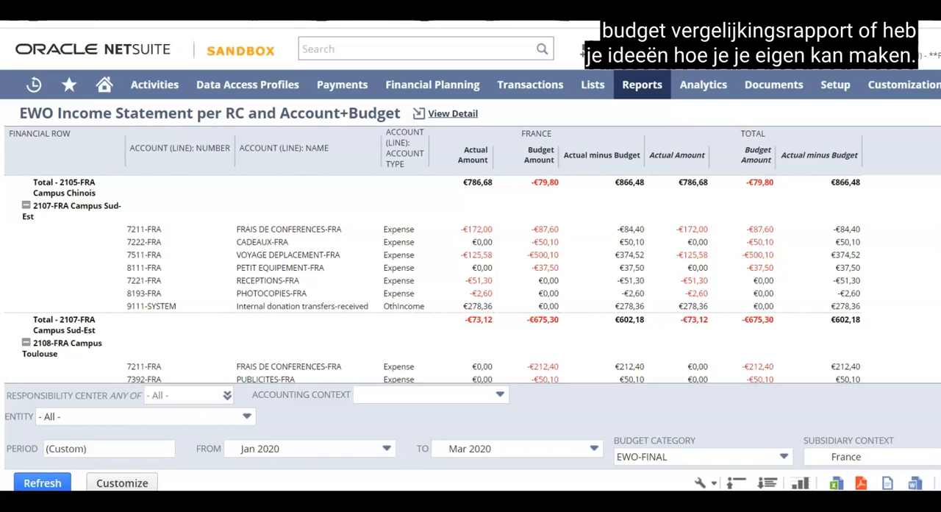
{"action": "left_click", "coordinate": [197, 308]}
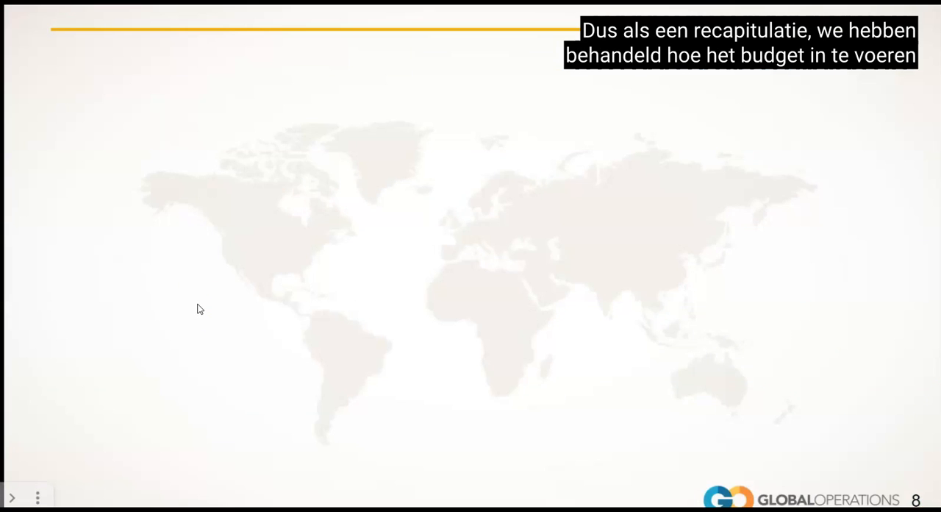